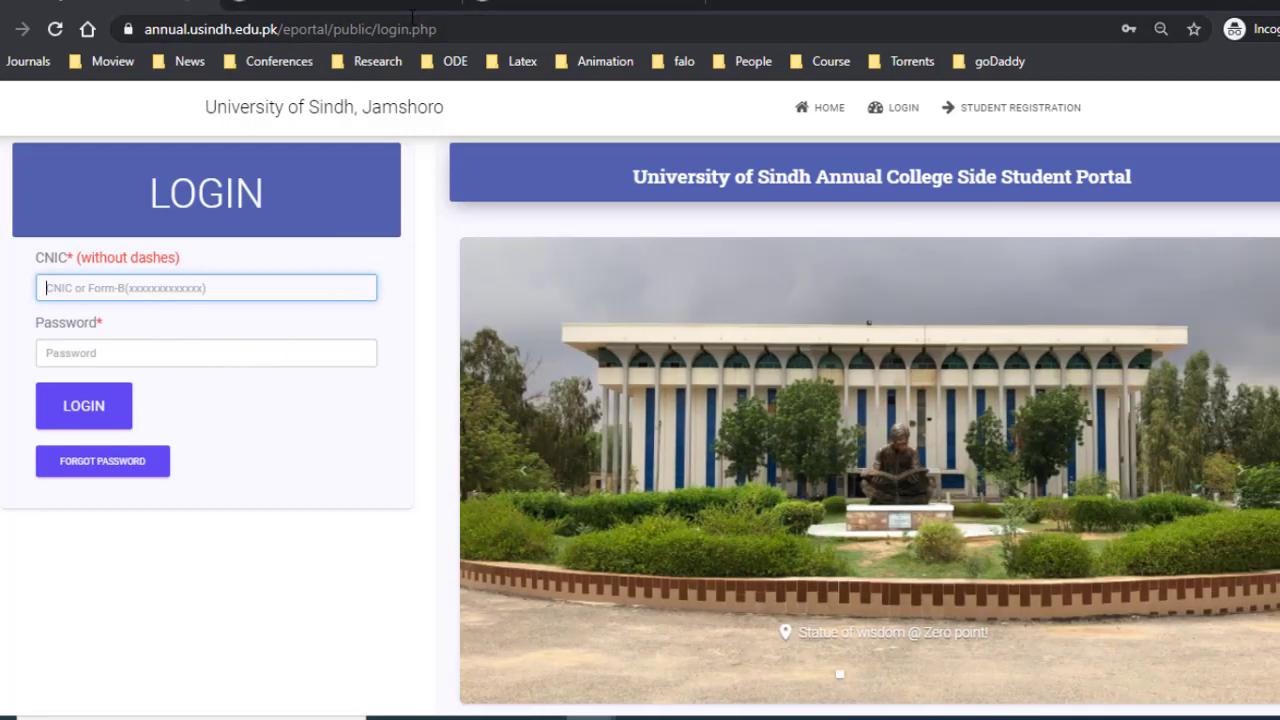
# - Switch to the student portal's dashboard and look over the available service tiles, from Download Challan to Exam Form
pyautogui.click(354, 3)
pyautogui.click(592, 3)
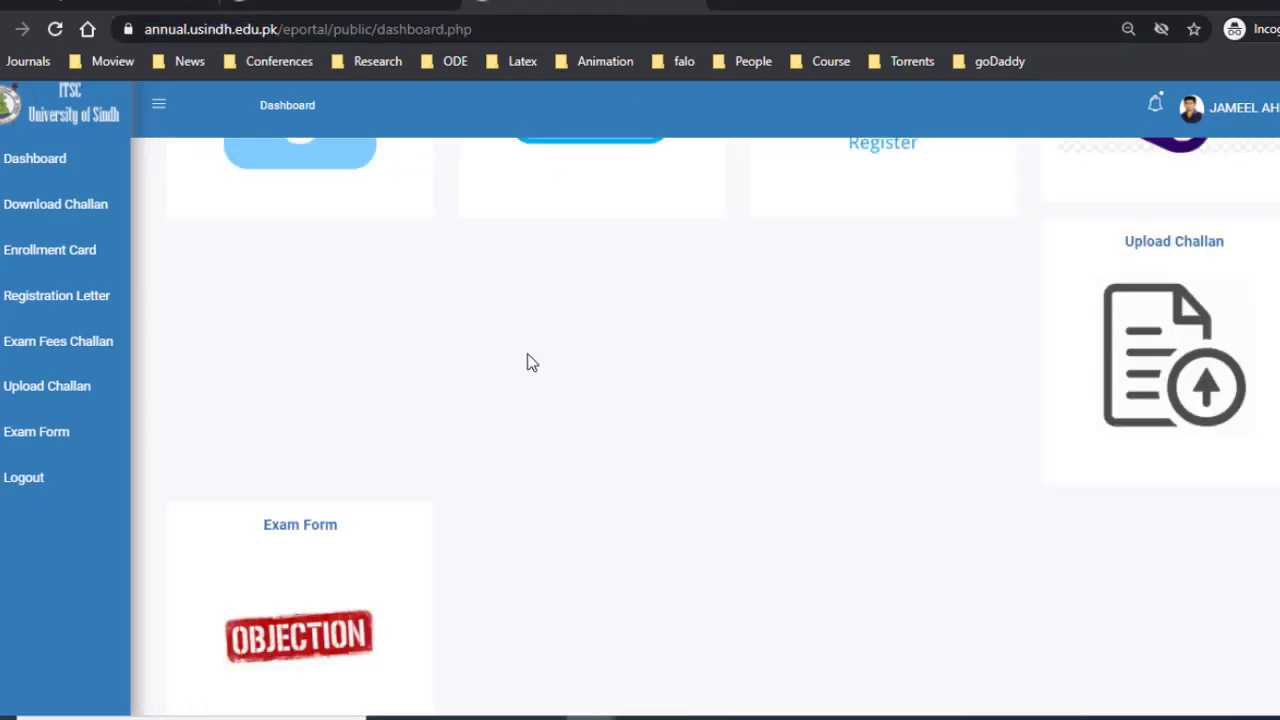
pyautogui.scroll(2, 799, 445)
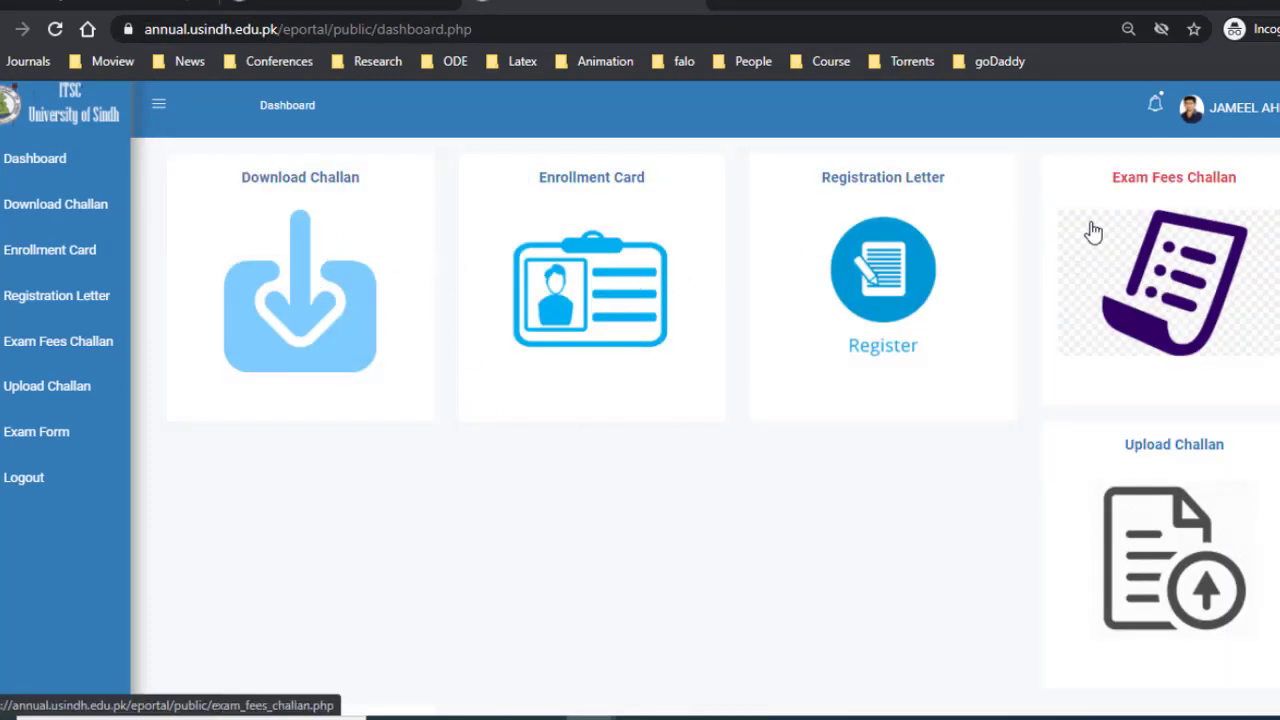
pyautogui.scroll(-1, 843, 583)
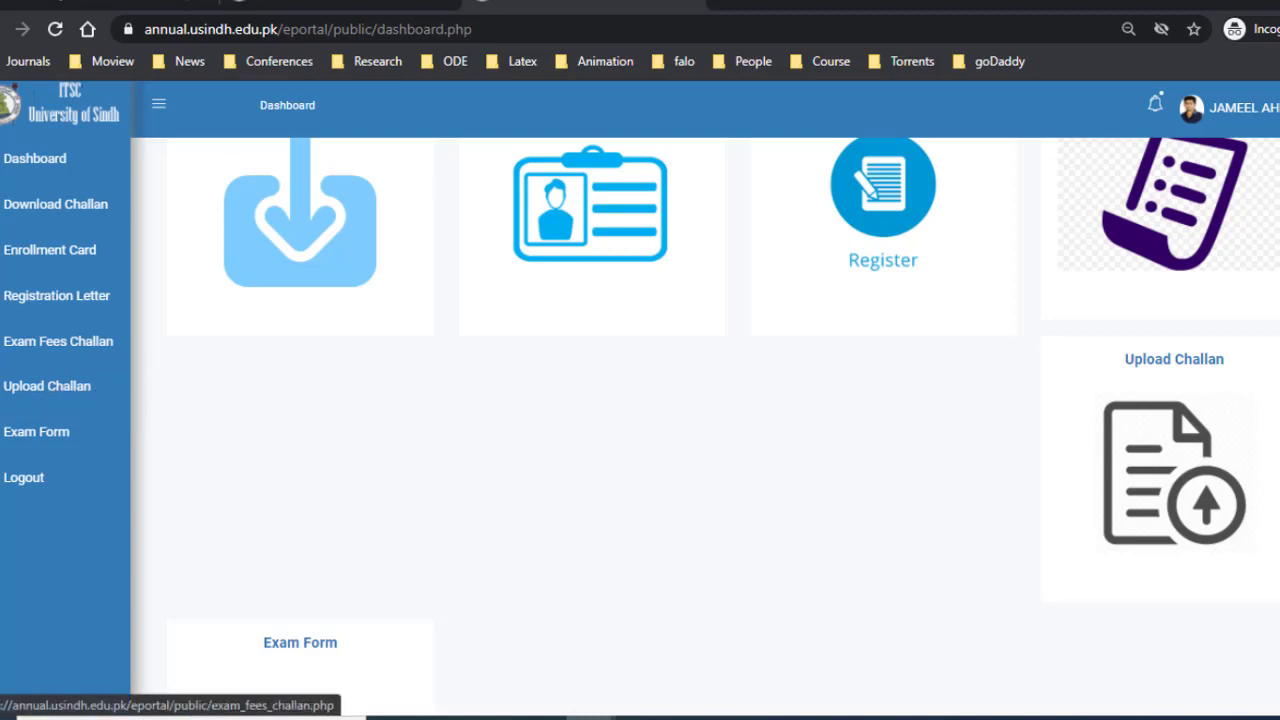
# - Switch to the exam form page and review the applicant's personal details from CNIC to domicile district
pyautogui.click(1240, 108)
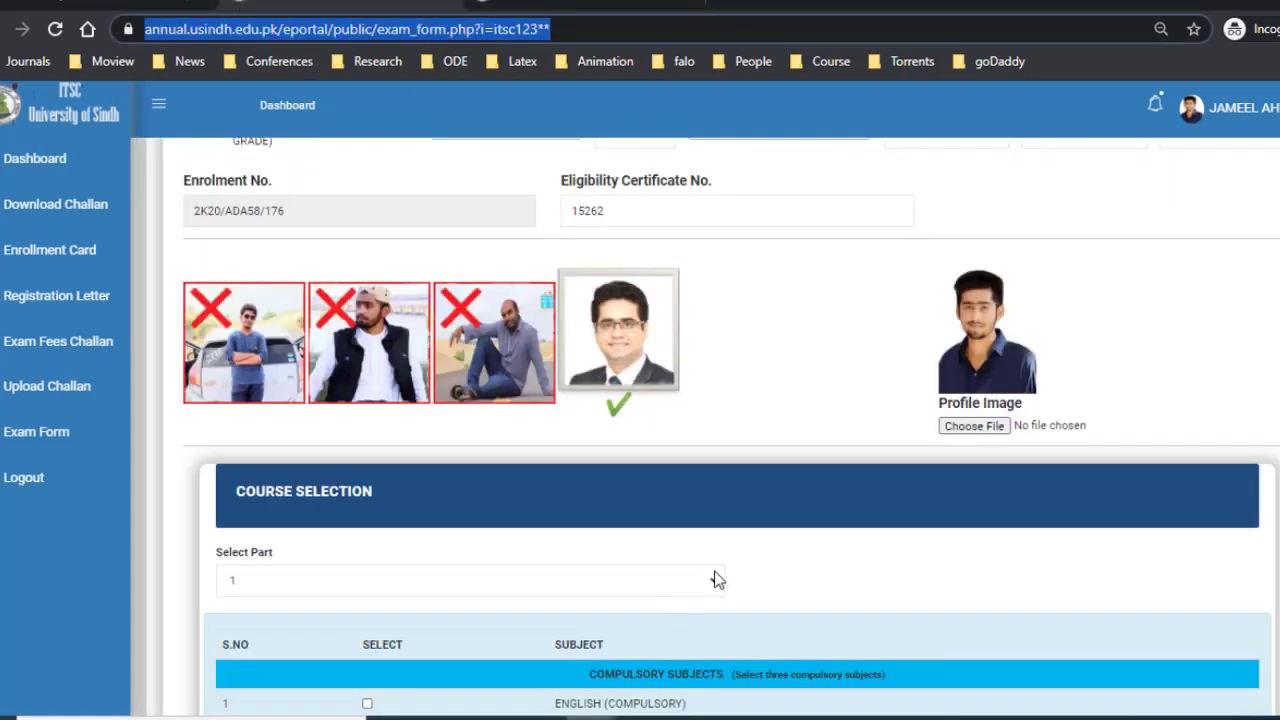
pyautogui.scroll(5, 714, 580)
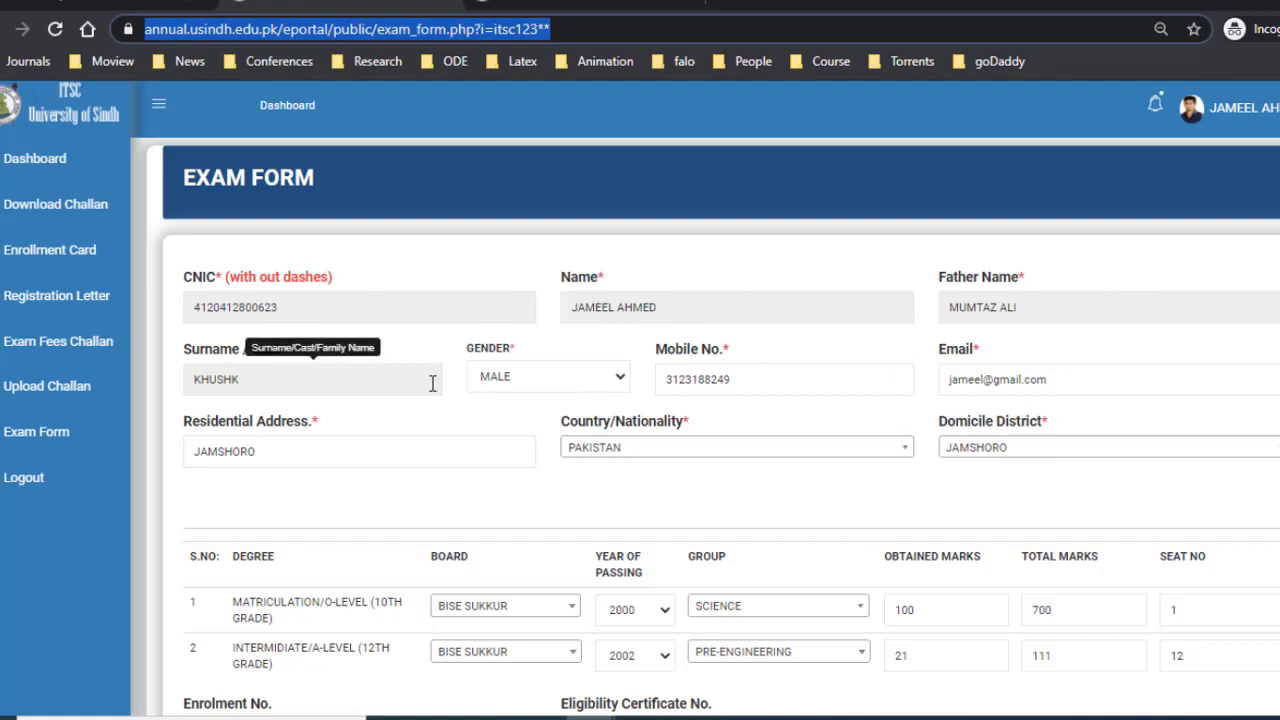
pyautogui.scroll(-1, 491, 493)
pyautogui.scroll(1, 523, 477)
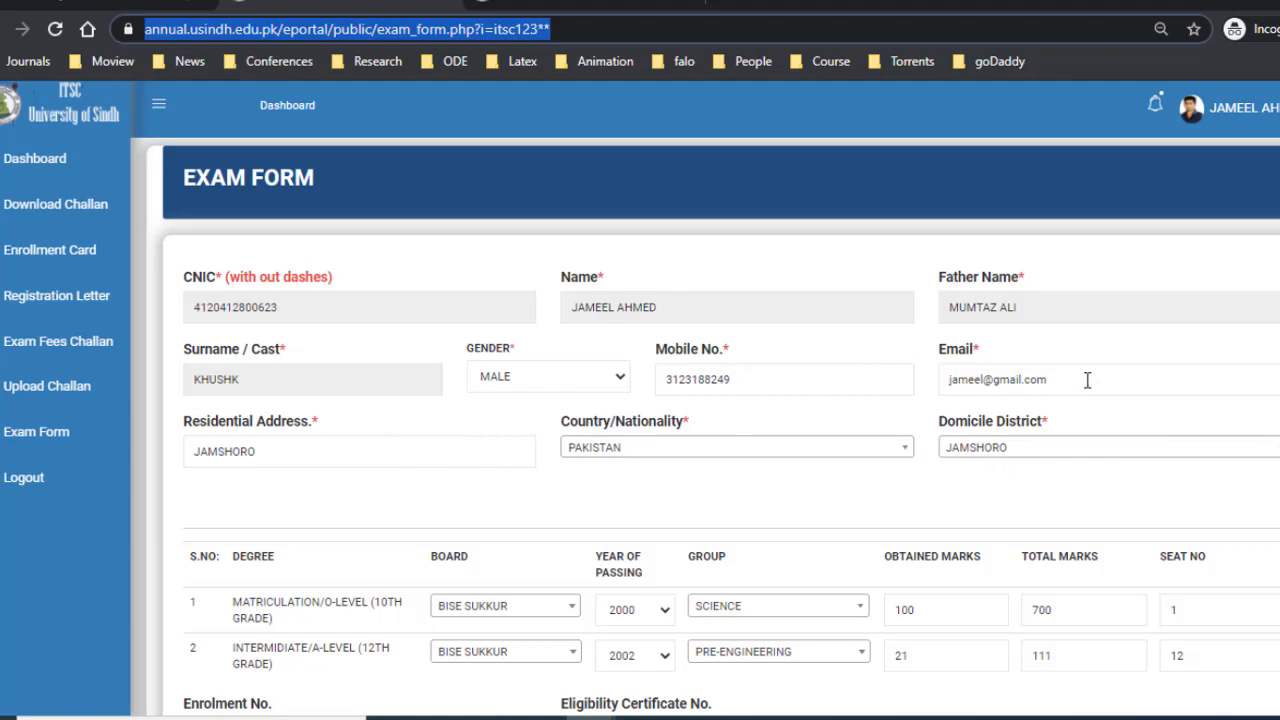
pyautogui.scroll(-2, 514, 442)
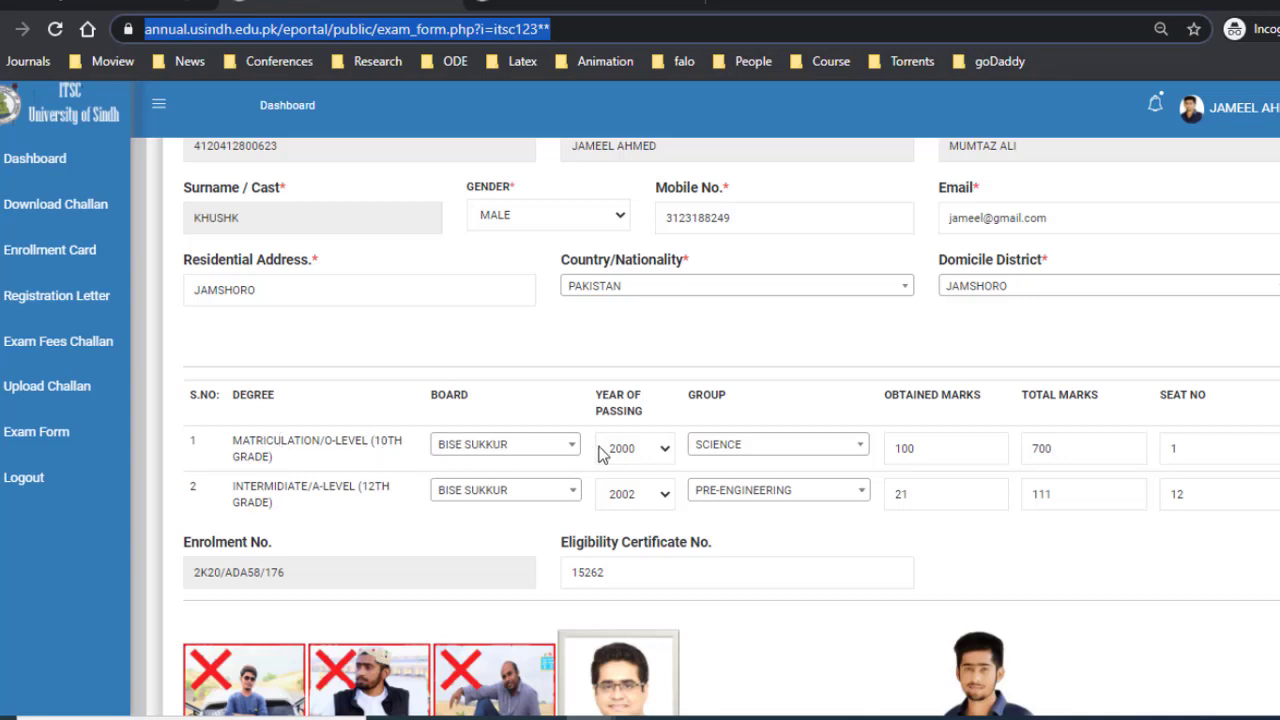
# - Set the board in the Matriculation row to BISE HYDERABAD
pyautogui.click(552, 451)
pyautogui.scroll(-5, 560, 530)
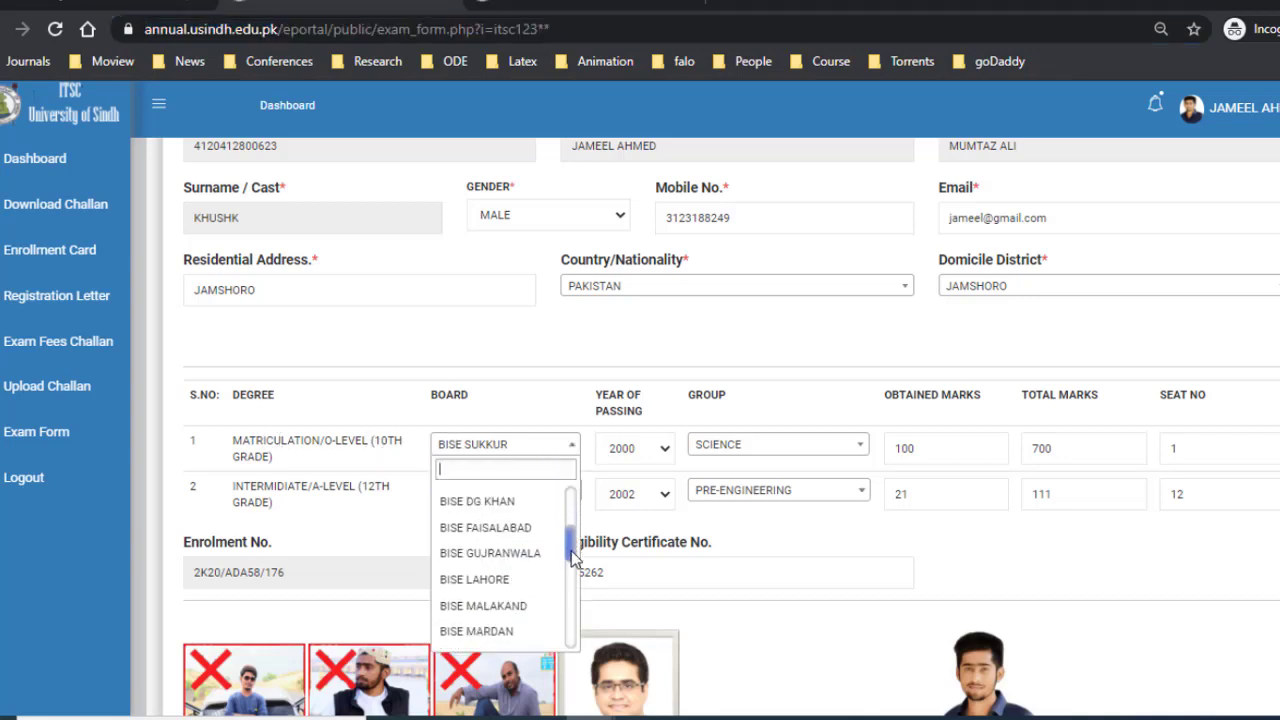
pyautogui.scroll(5, 560, 540)
pyautogui.click(512, 496)
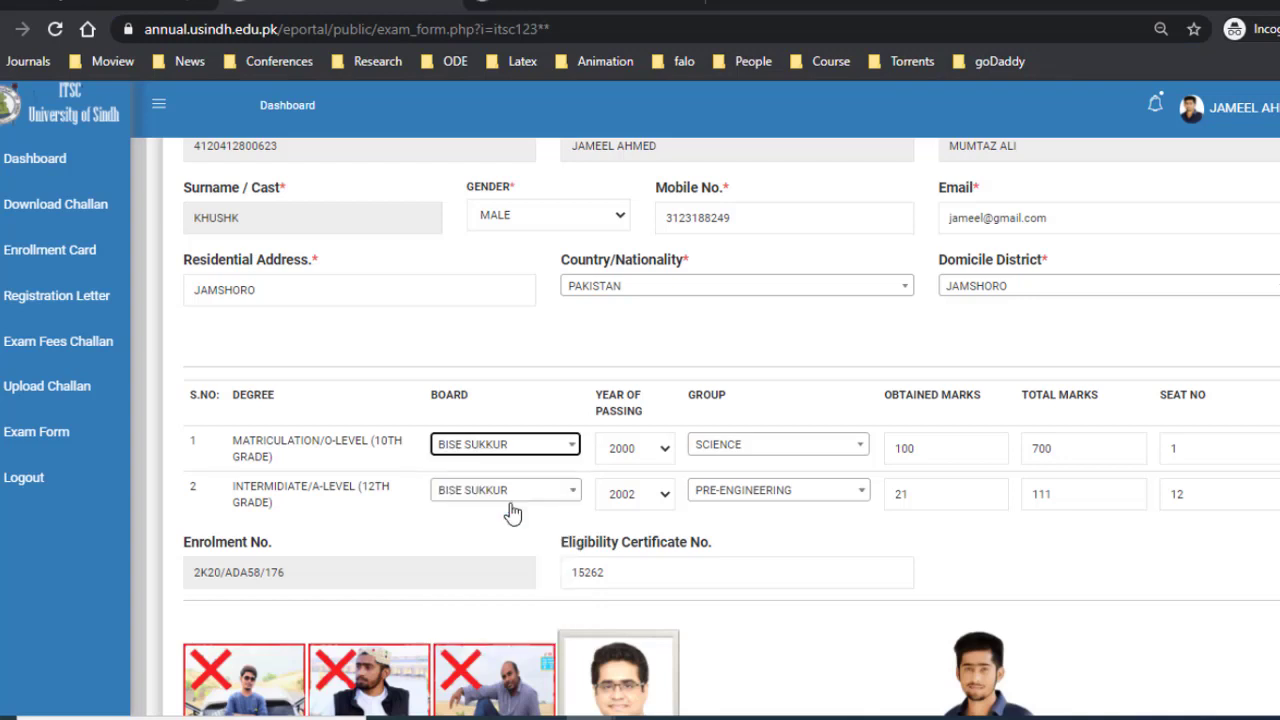
pyautogui.click(545, 447)
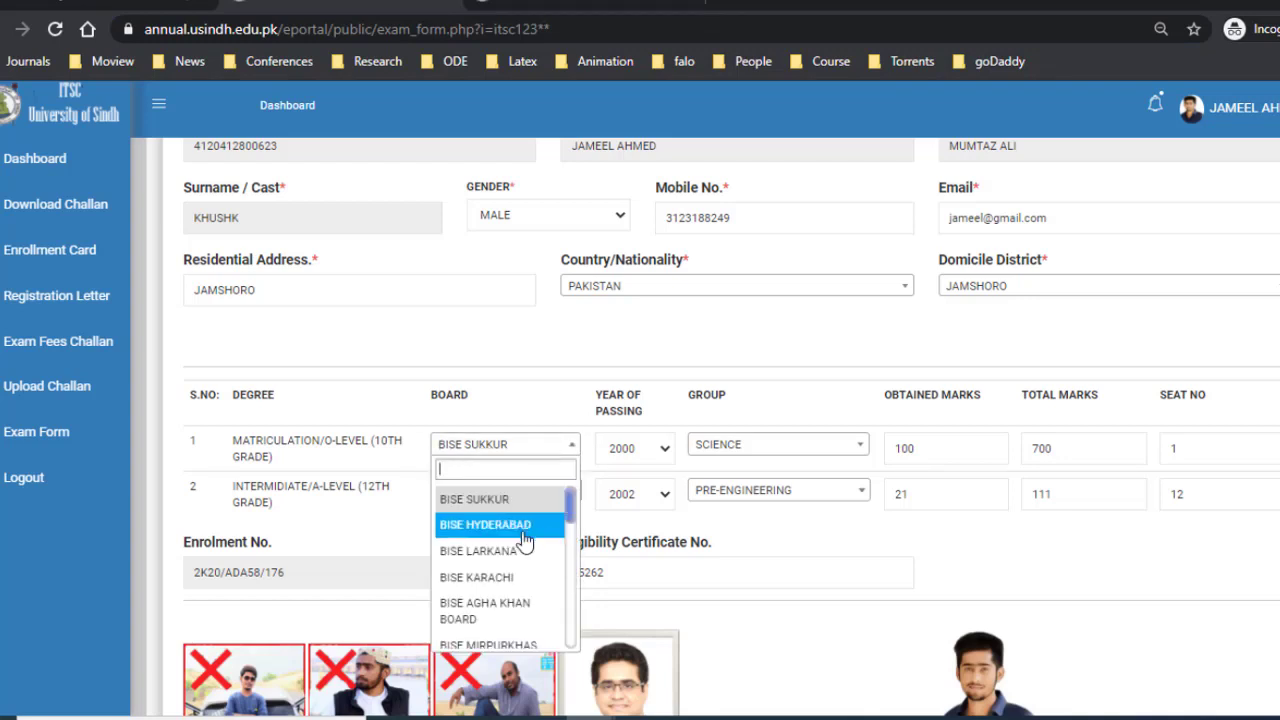
pyautogui.click(521, 527)
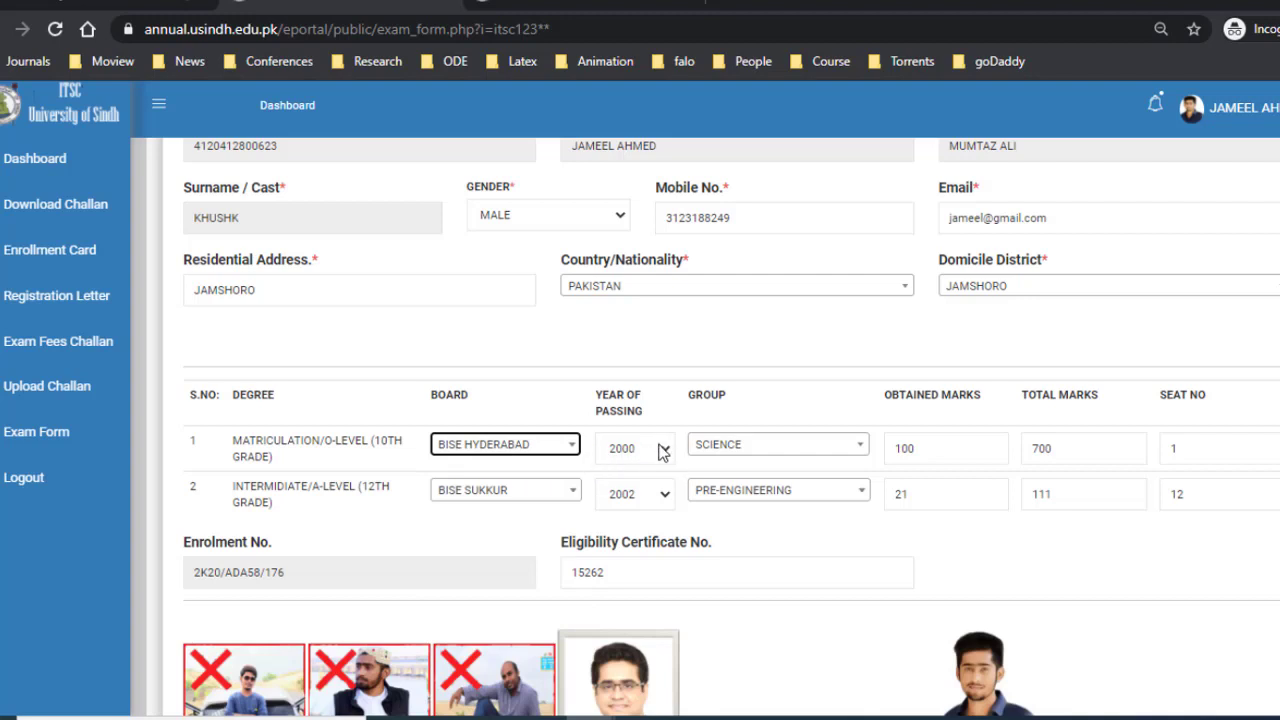
# - Check the Matriculation row's group options, obtained marks, total marks and seat number
pyautogui.click(786, 446)
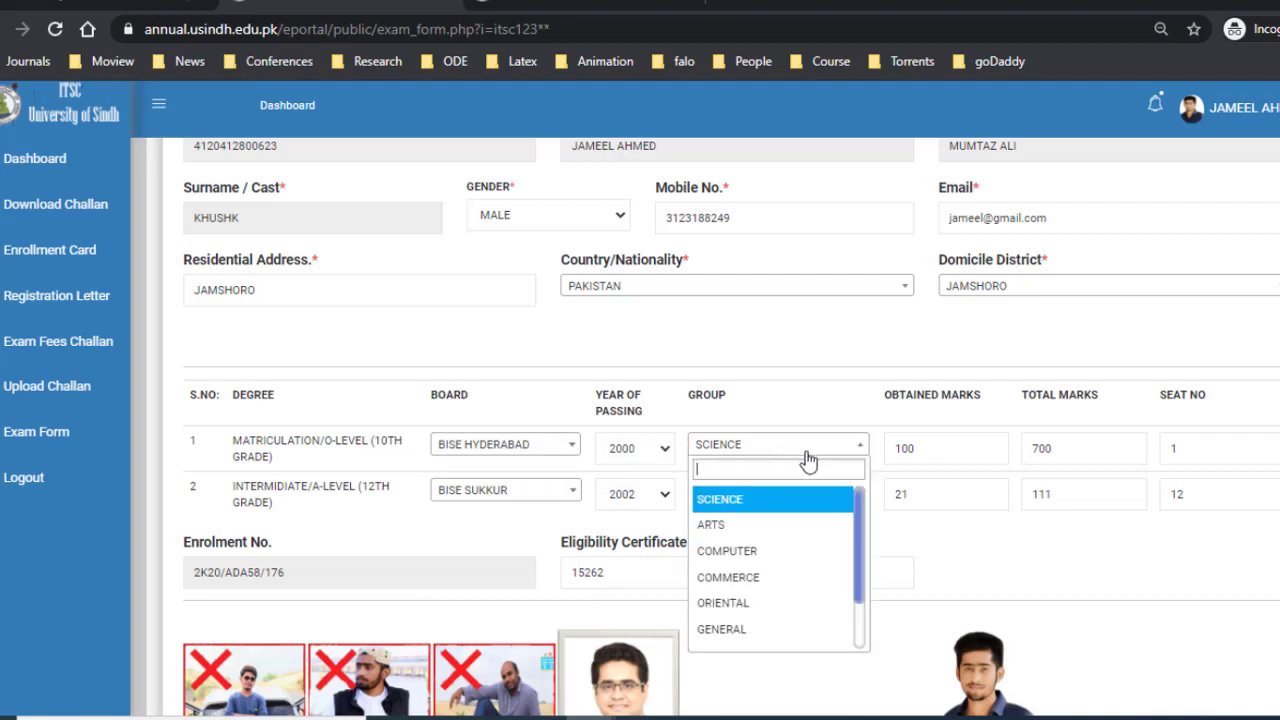
pyautogui.click(854, 422)
pyautogui.click(930, 449)
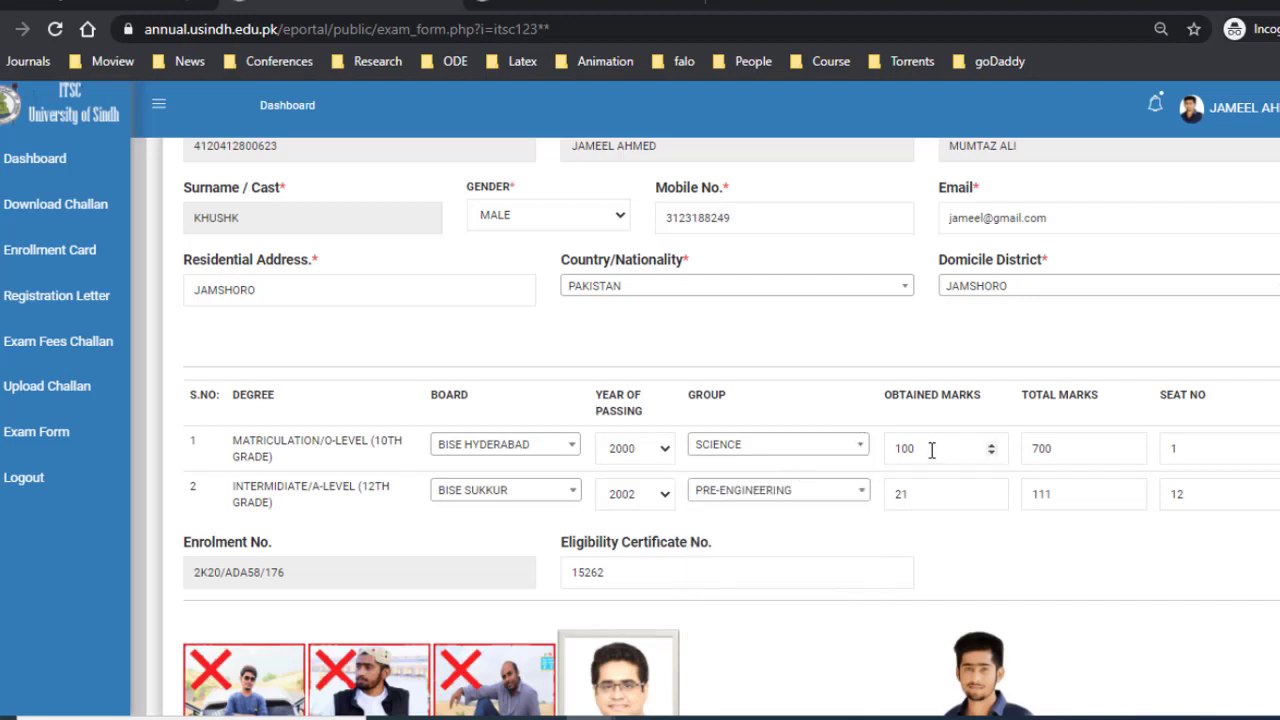
pyautogui.moveTo(942, 444); pyautogui.dragTo(867, 443)
pyautogui.moveTo(1090, 445); pyautogui.dragTo(1010, 443)
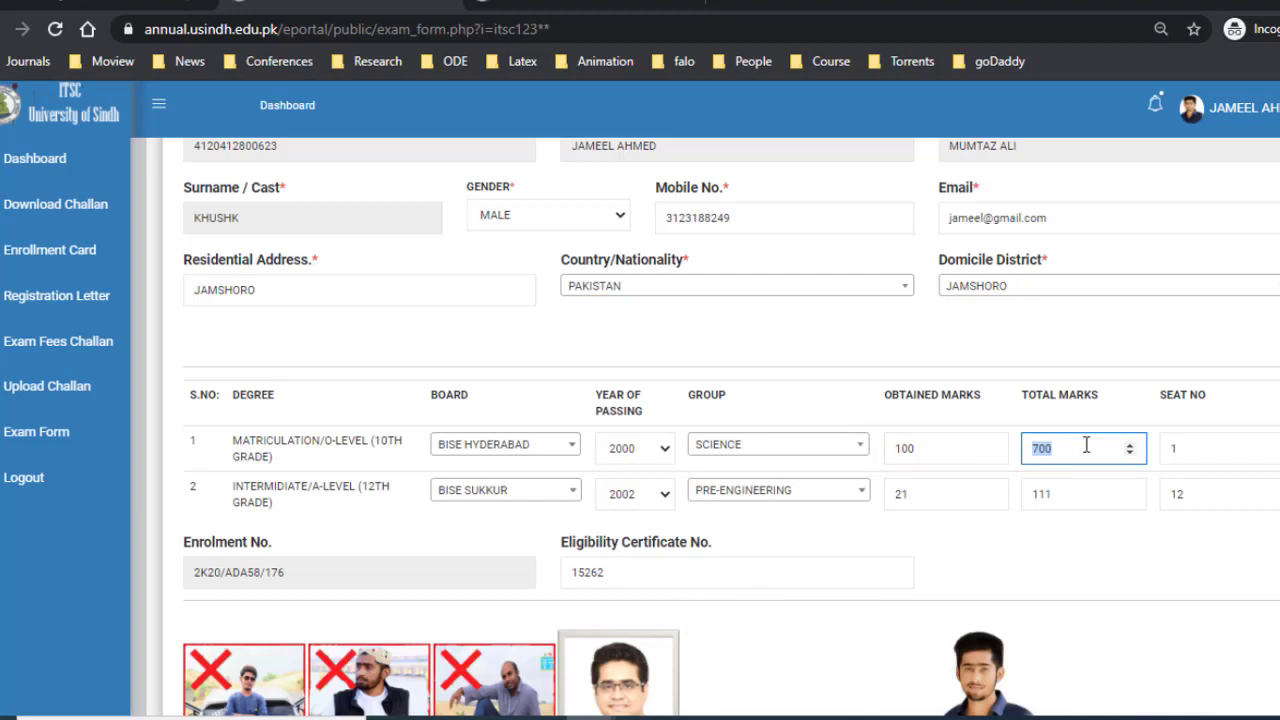
pyautogui.click(1199, 448)
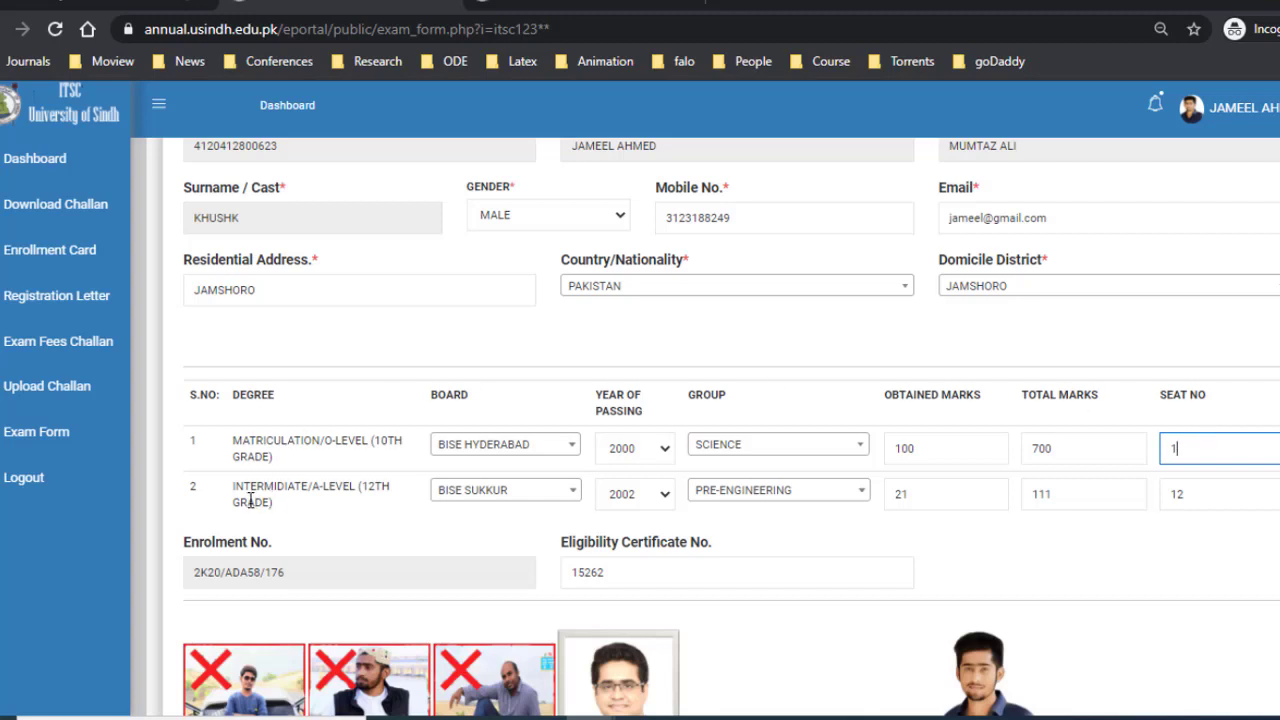
# - Set the Intermediate row's board to BISE LARKANA, and switch it to BISE HYDERABAD
pyautogui.moveTo(403, 496); pyautogui.dragTo(234, 500)
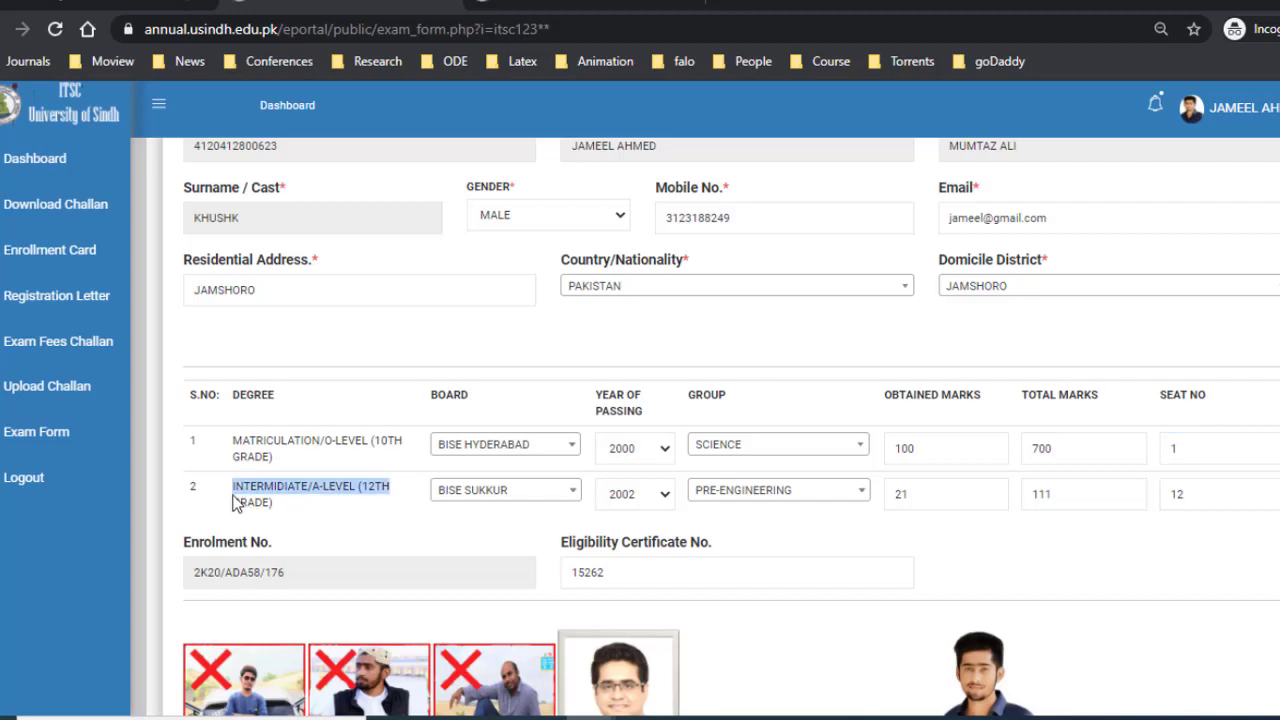
pyautogui.click(540, 497)
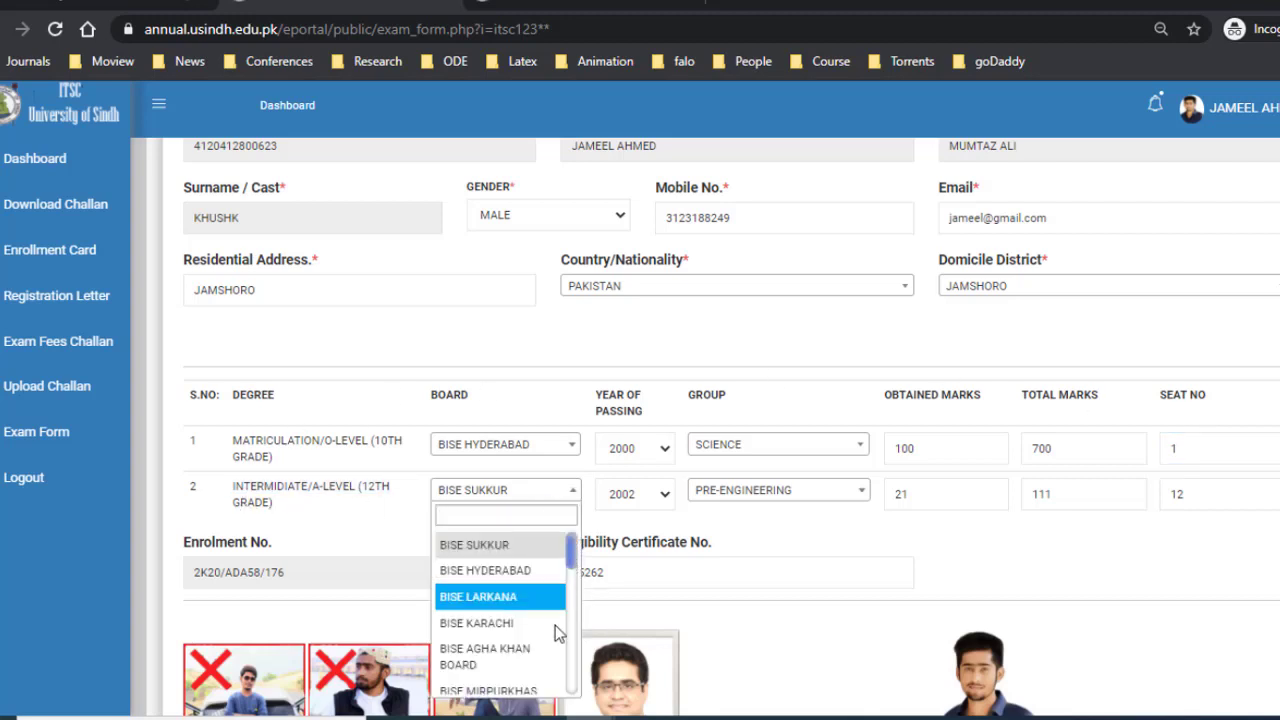
pyautogui.click(527, 598)
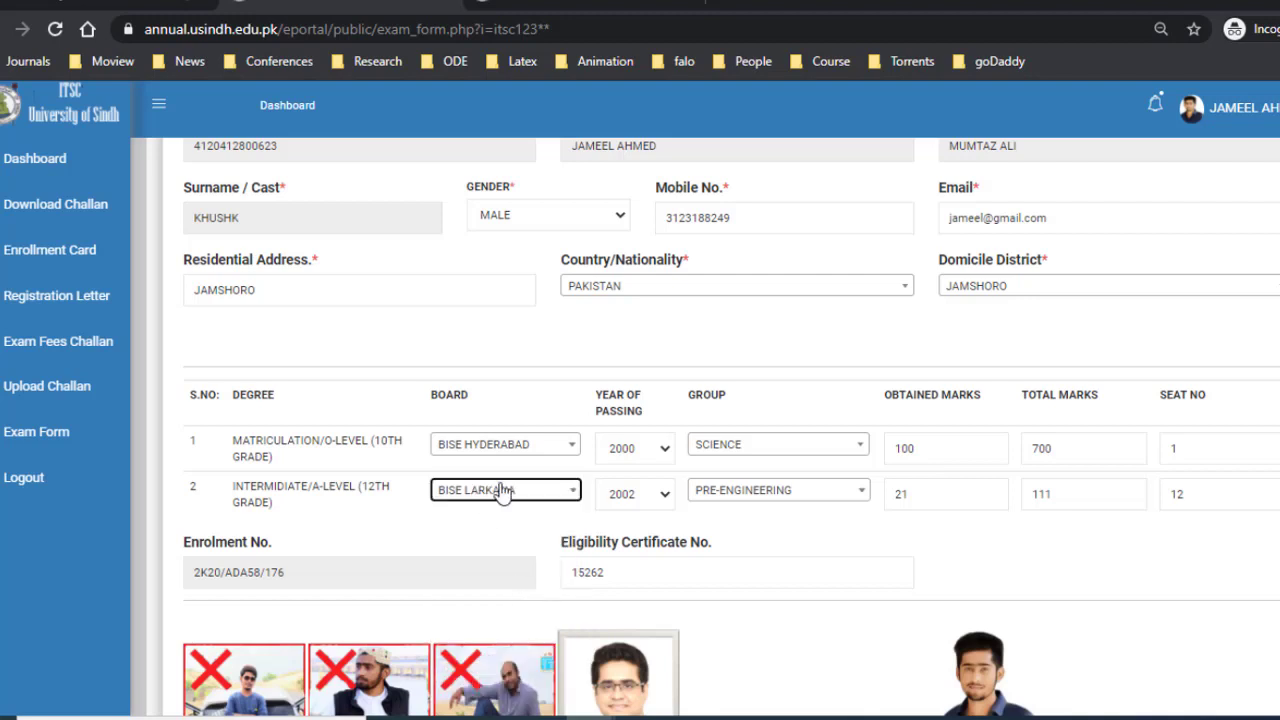
pyautogui.click(503, 492)
pyautogui.click(512, 571)
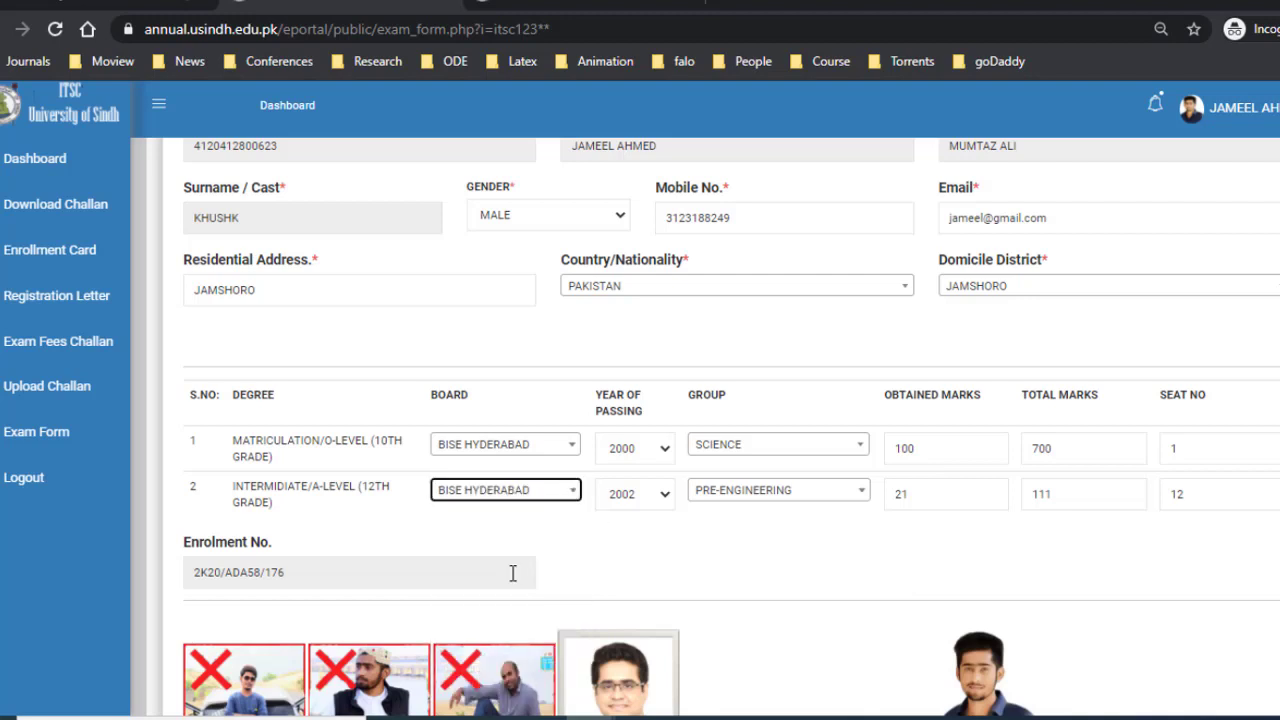
# - Look through the board options for the Intermediate row and choose BISE LARKANA
pyautogui.click(548, 503)
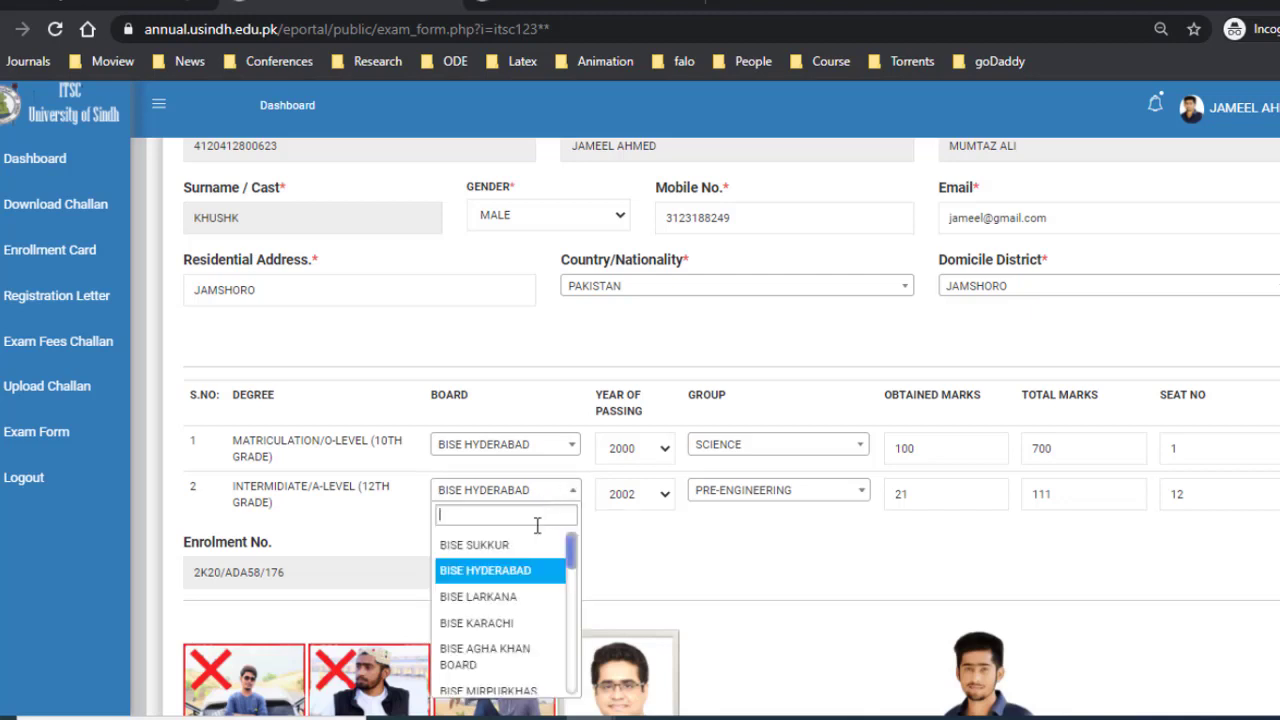
pyautogui.scroll(-2, 520, 620)
pyautogui.scroll(-6, 510, 610)
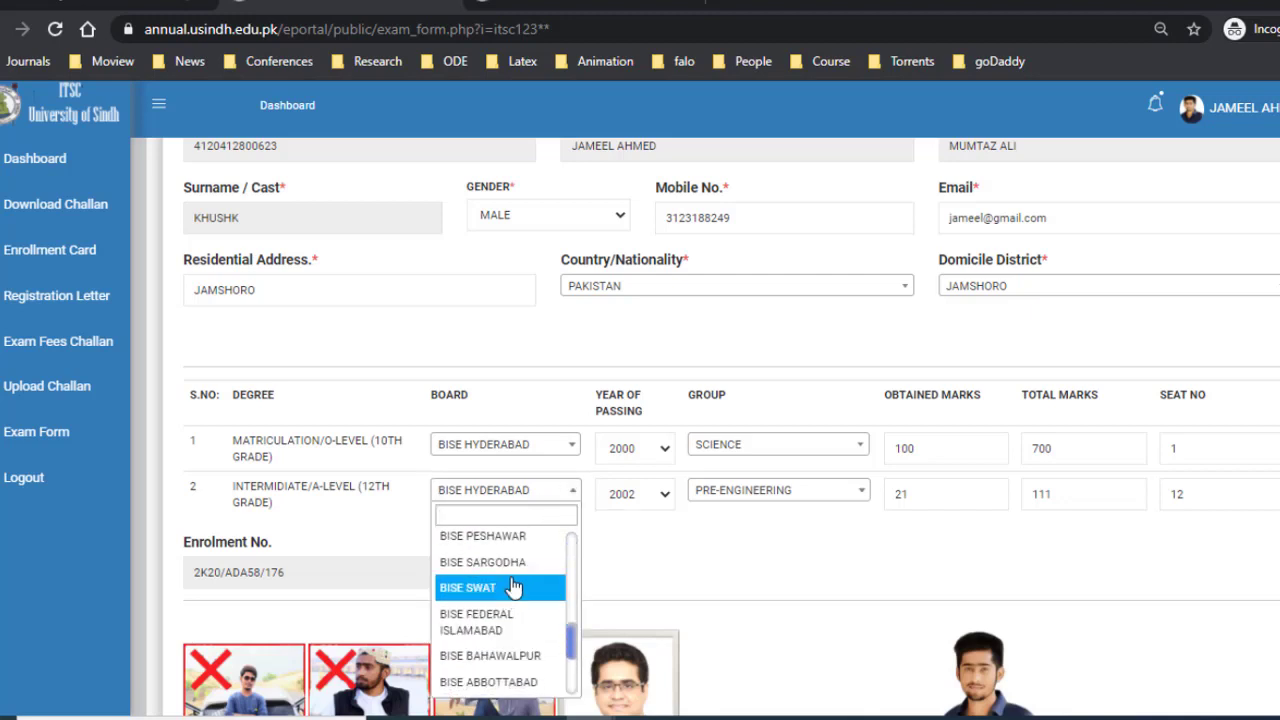
pyautogui.scroll(5, 510, 585)
pyautogui.click(508, 594)
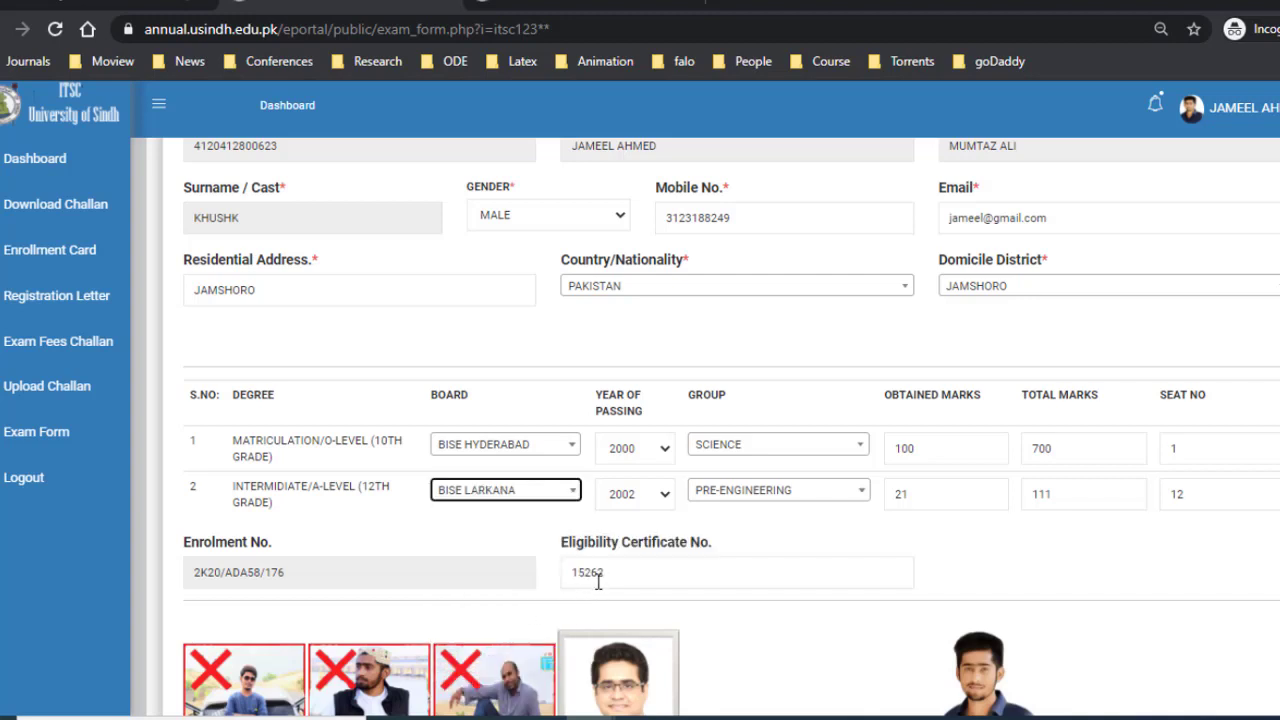
# - Look through the Intermediate row's year of passing and group options without changing the selections
pyautogui.click(659, 493)
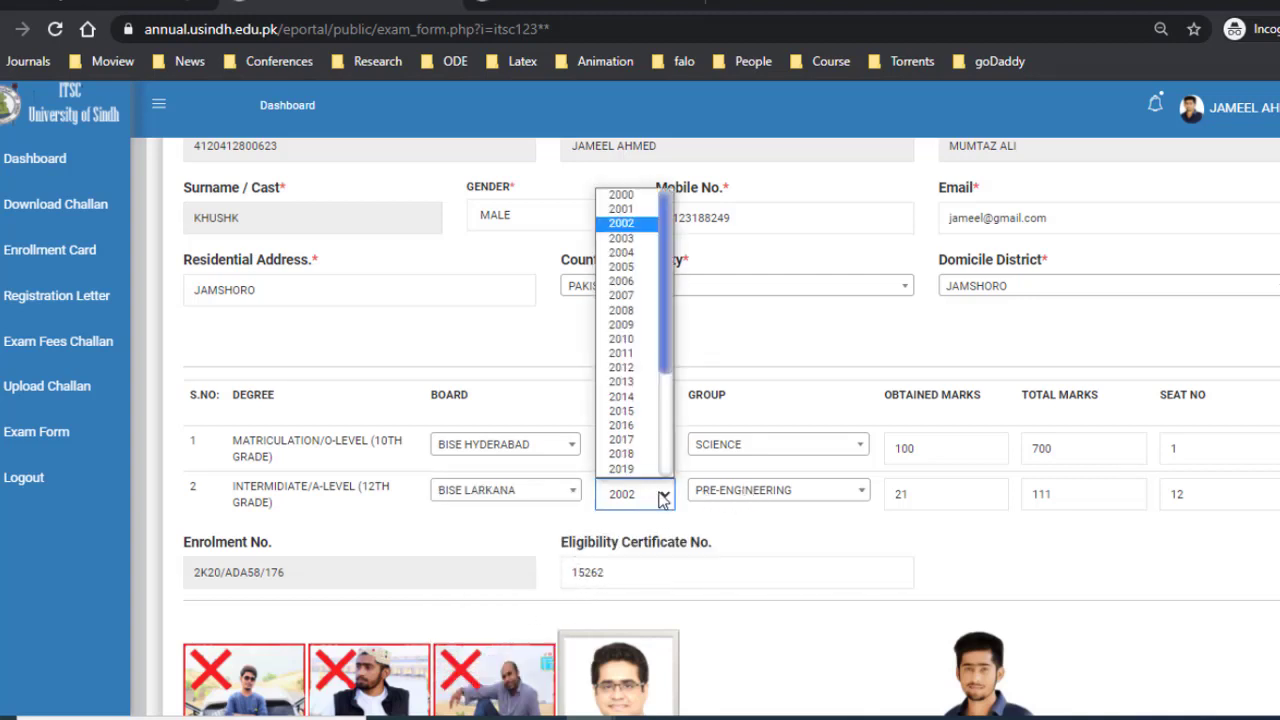
pyautogui.click(659, 493)
pyautogui.click(747, 492)
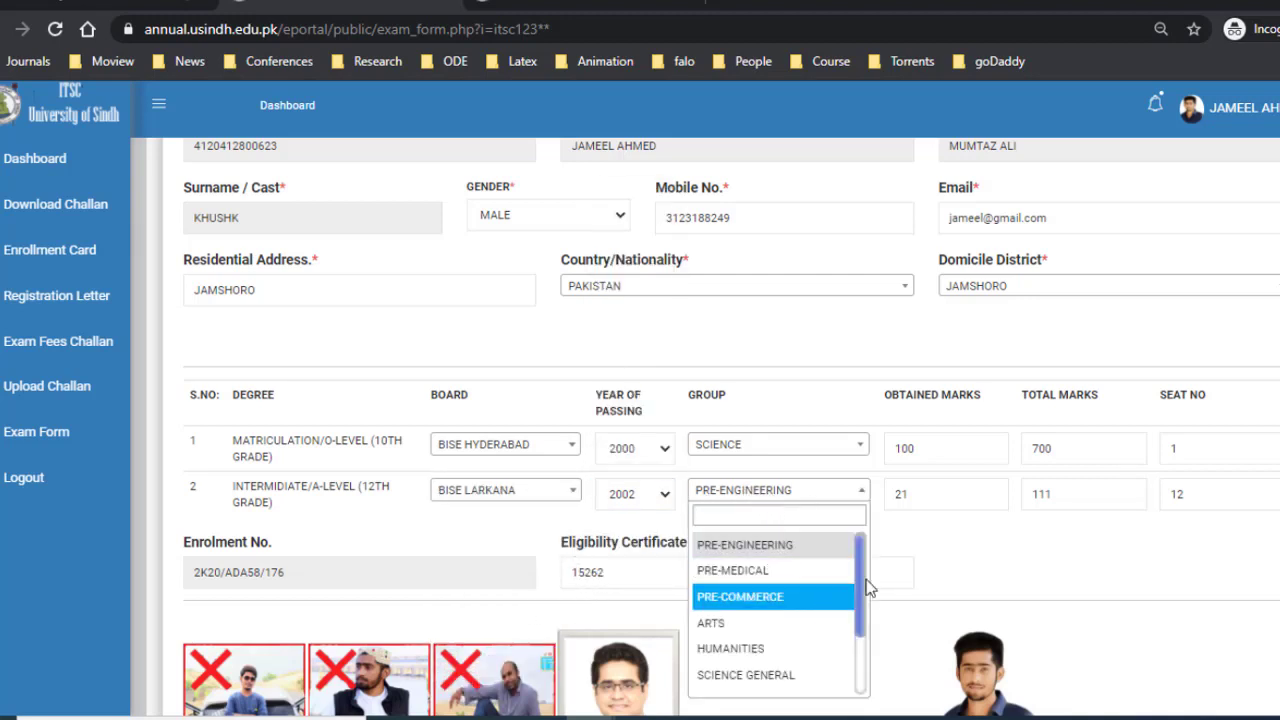
pyautogui.scroll(-2, 866, 580)
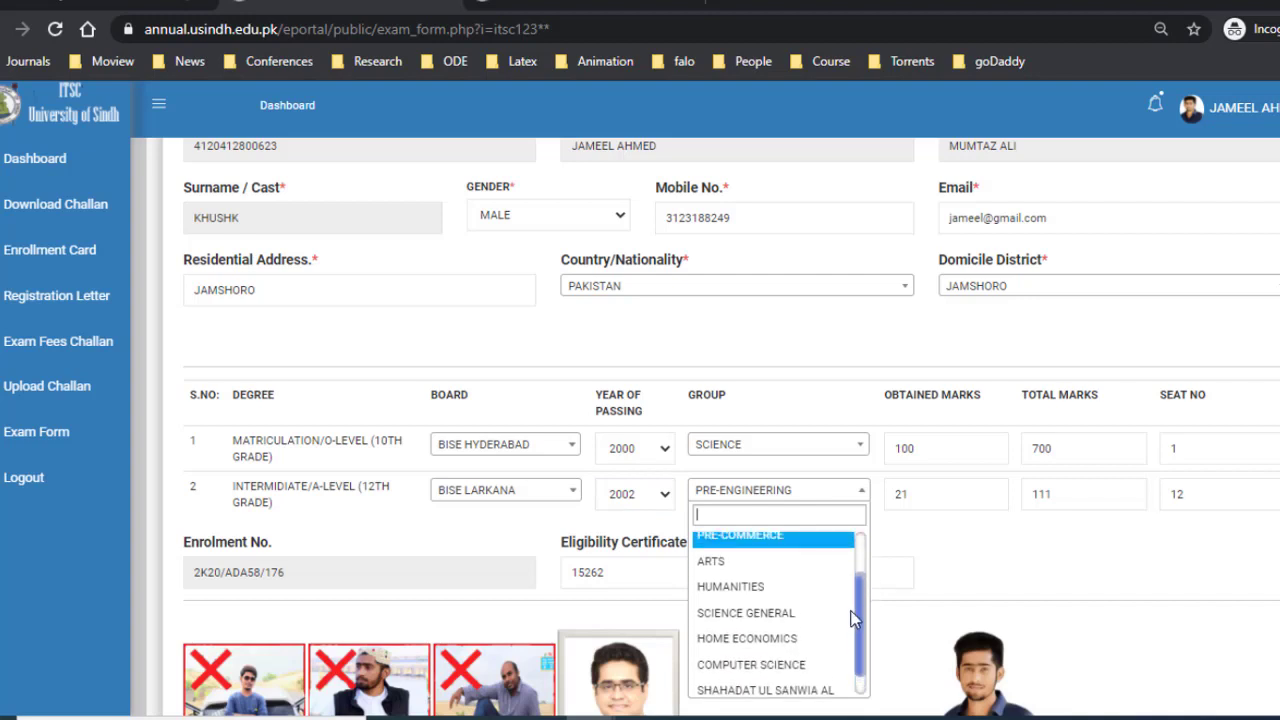
pyautogui.scroll(1, 853, 618)
pyautogui.click(871, 487)
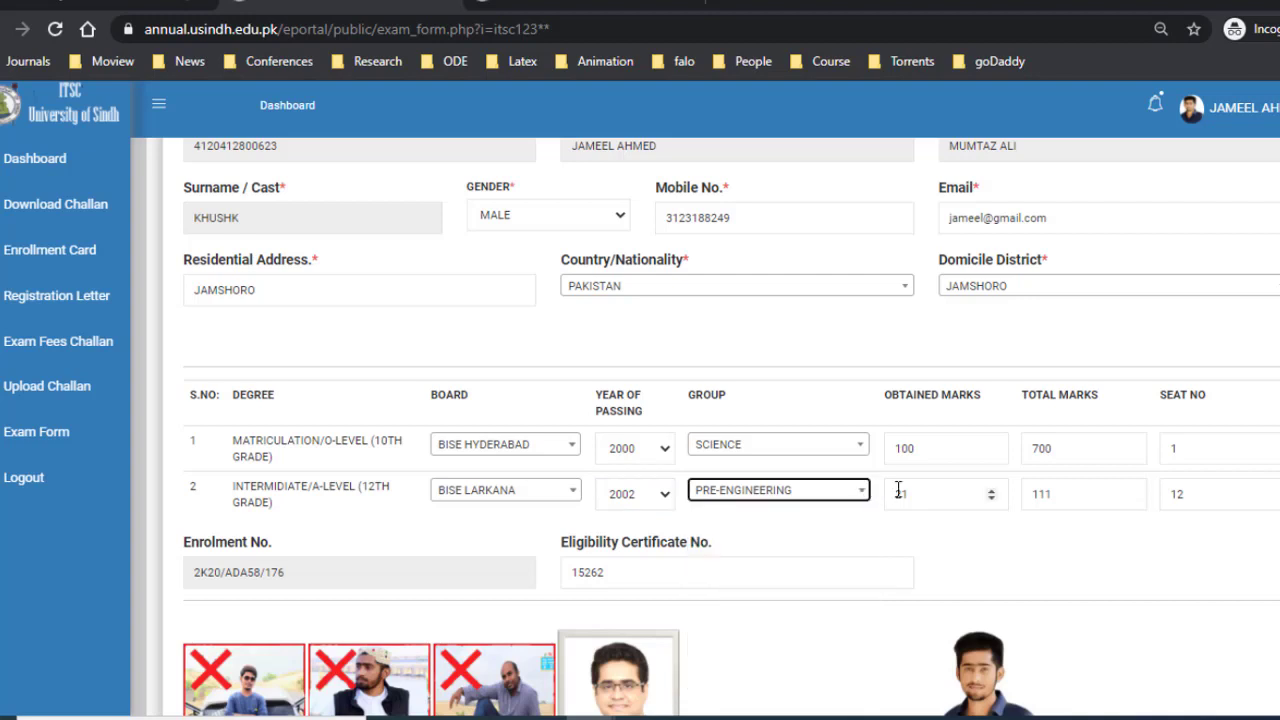
# - Check the obtained marks, total marks and seat number entered in the Intermediate row
pyautogui.click(932, 494)
pyautogui.doubleClick(907, 494)
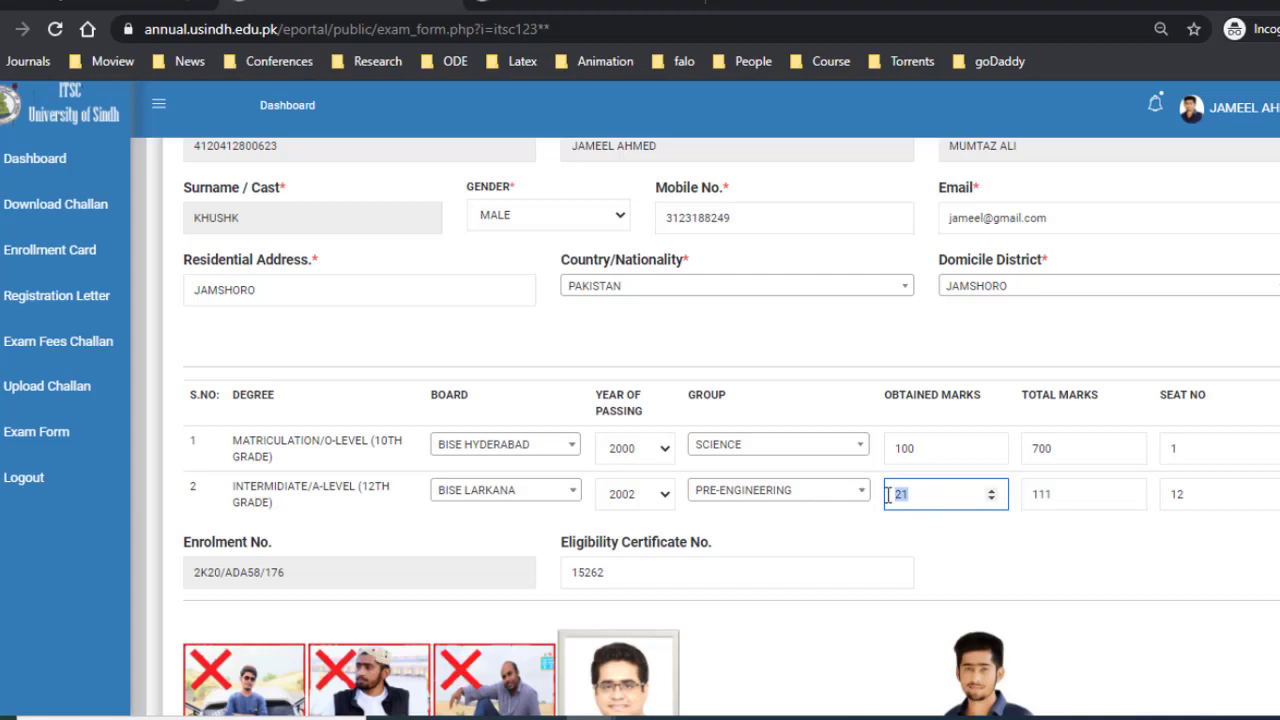
pyautogui.doubleClick(1069, 497)
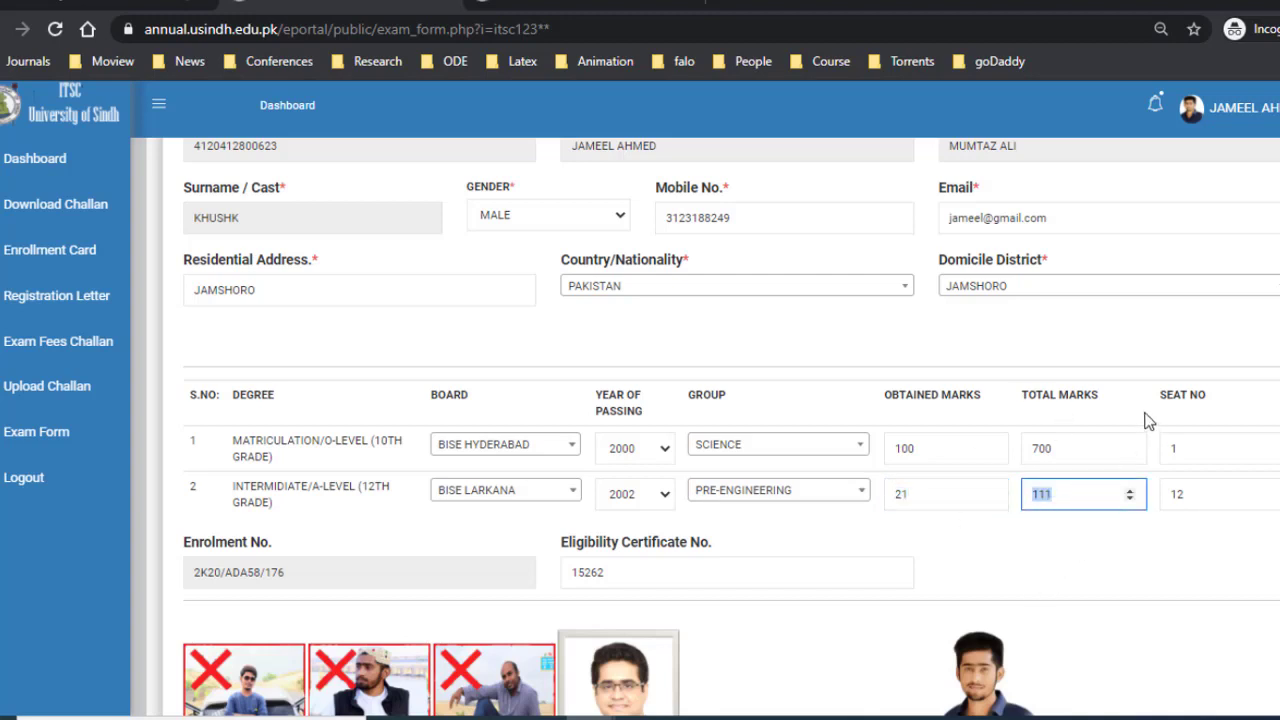
pyautogui.doubleClick(1175, 497)
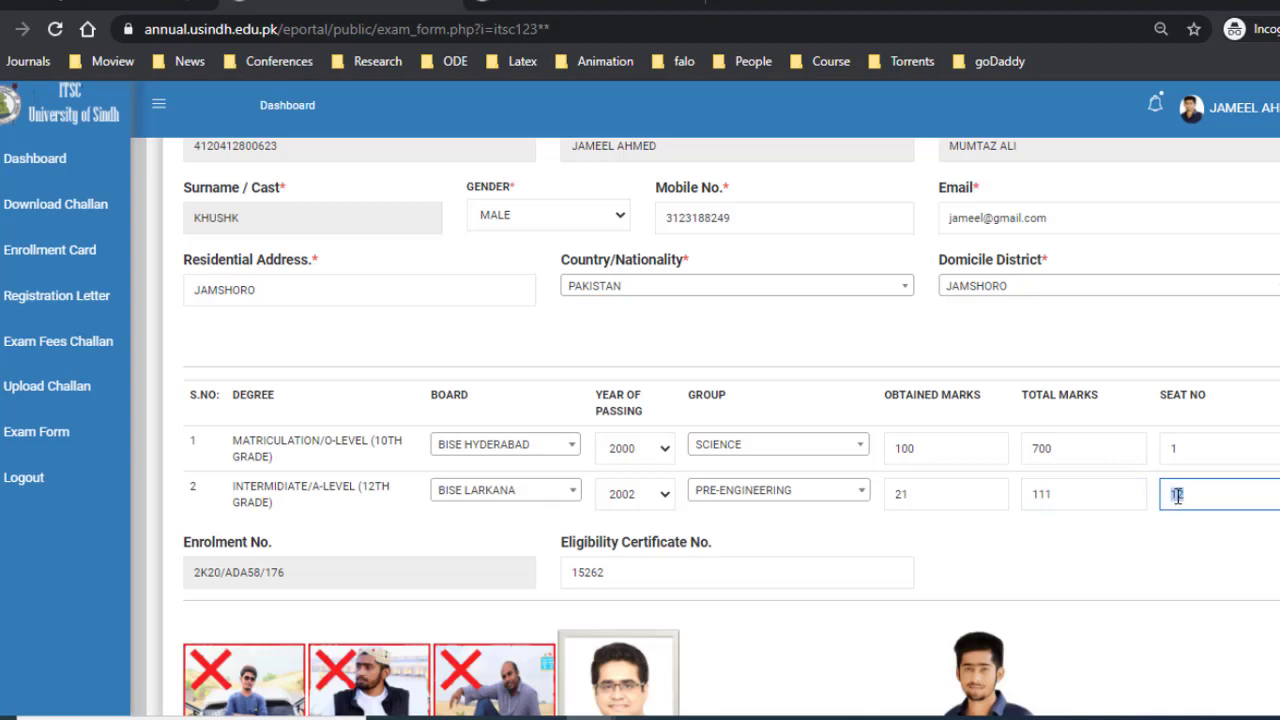
# - Examine the read-only enrolment number below the degree table, highlighting its parts
pyautogui.scroll(-1, 310, 480)
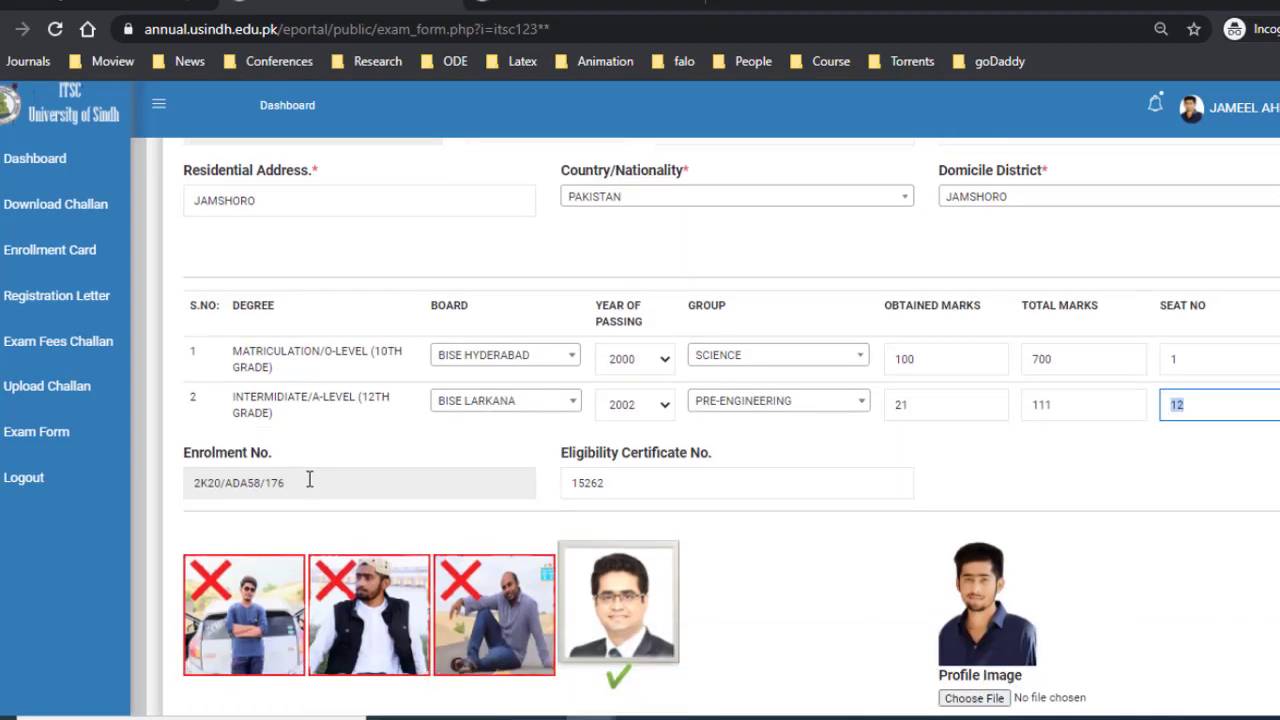
pyautogui.click(286, 487)
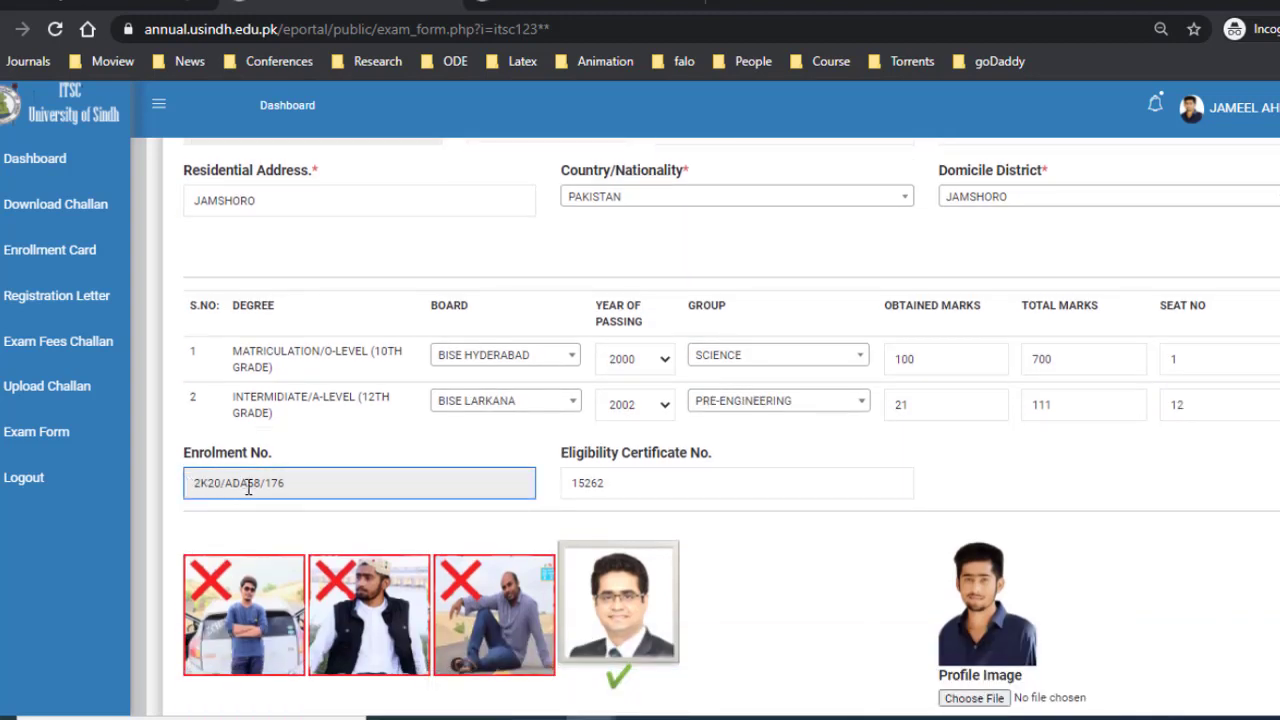
pyautogui.moveTo(192, 485); pyautogui.dragTo(328, 494)
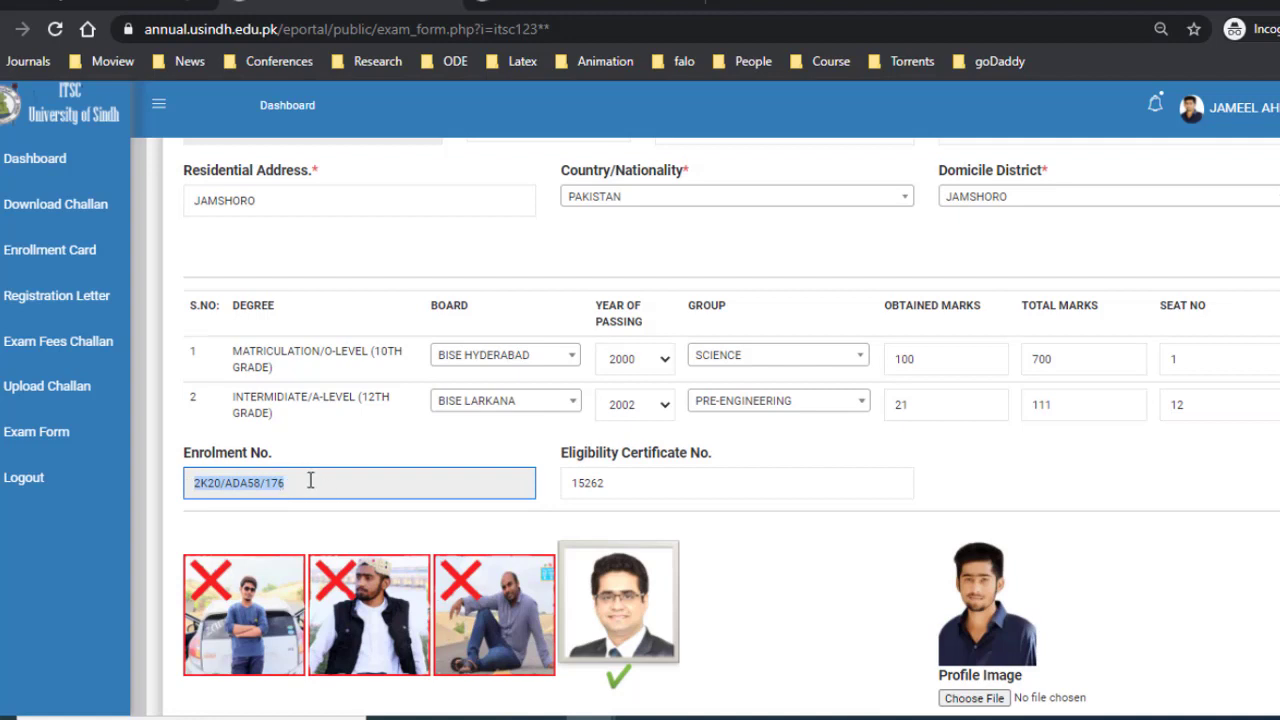
pyautogui.click(340, 491)
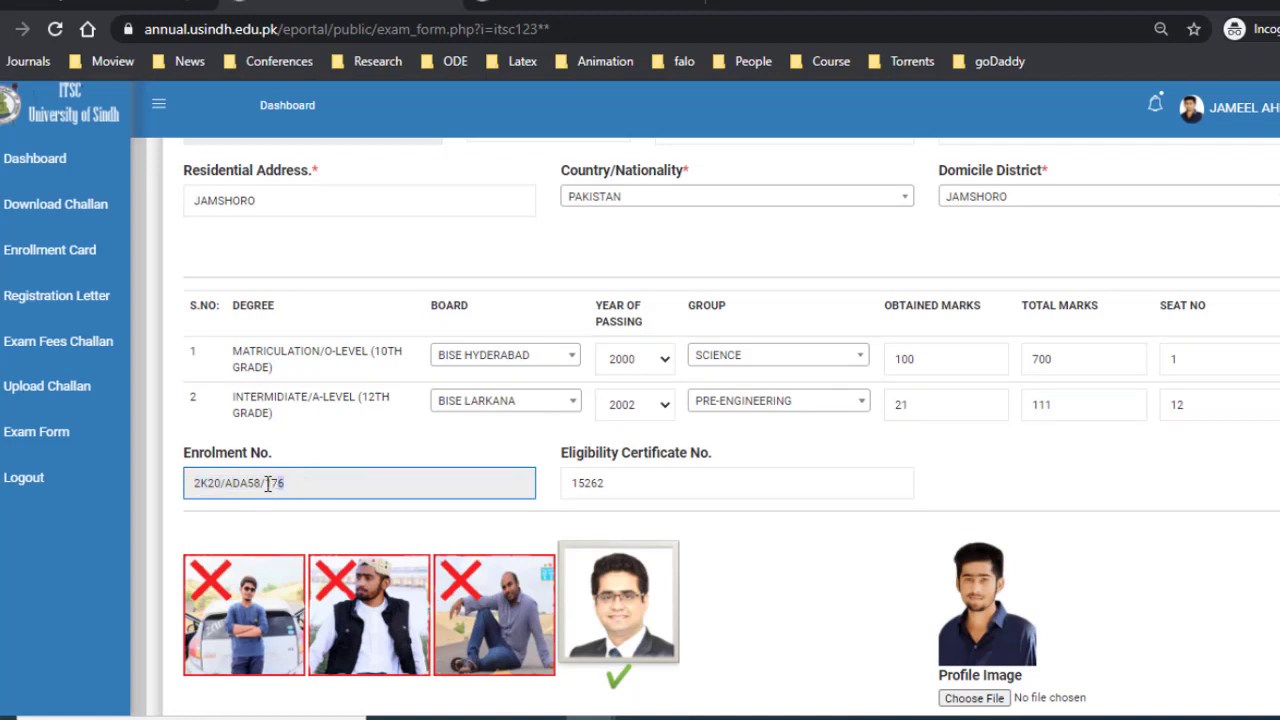
pyautogui.moveTo(281, 484); pyautogui.dragTo(215, 483)
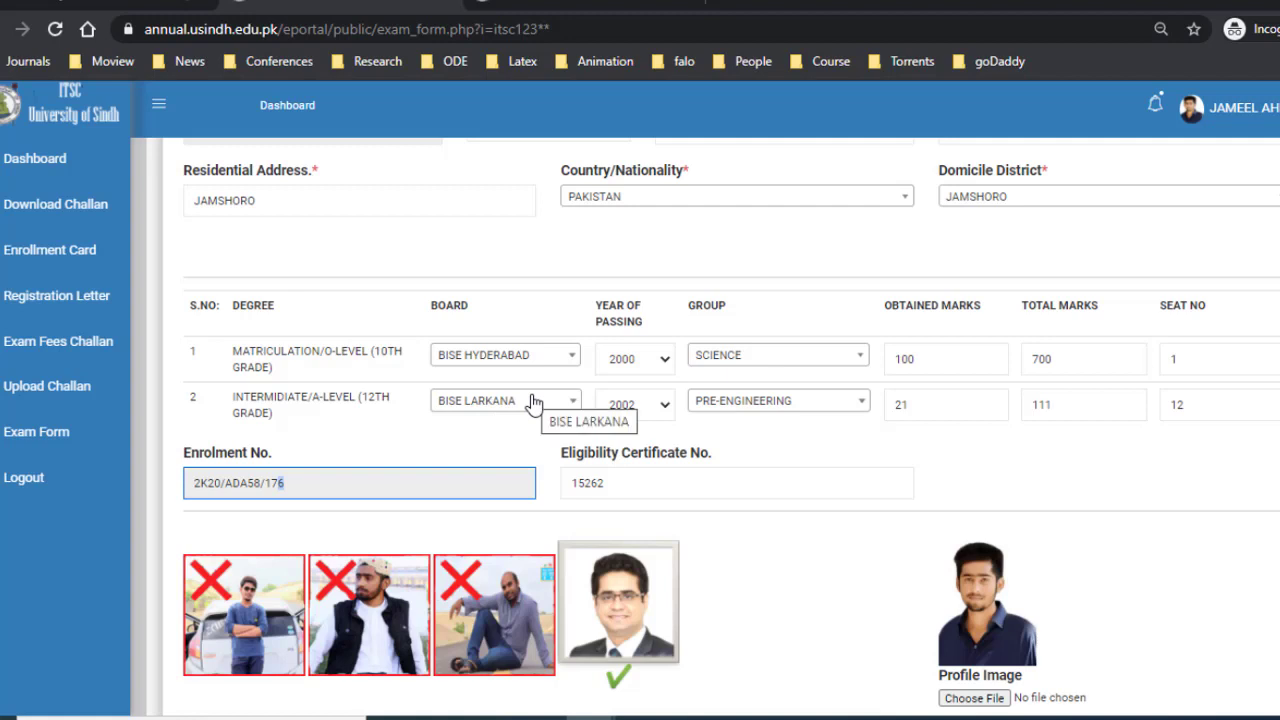
# - Highlight the number entered in the eligibility certificate field to check it
pyautogui.click(533, 401)
pyautogui.click(647, 487)
pyautogui.moveTo(661, 475); pyautogui.dragTo(551, 482)
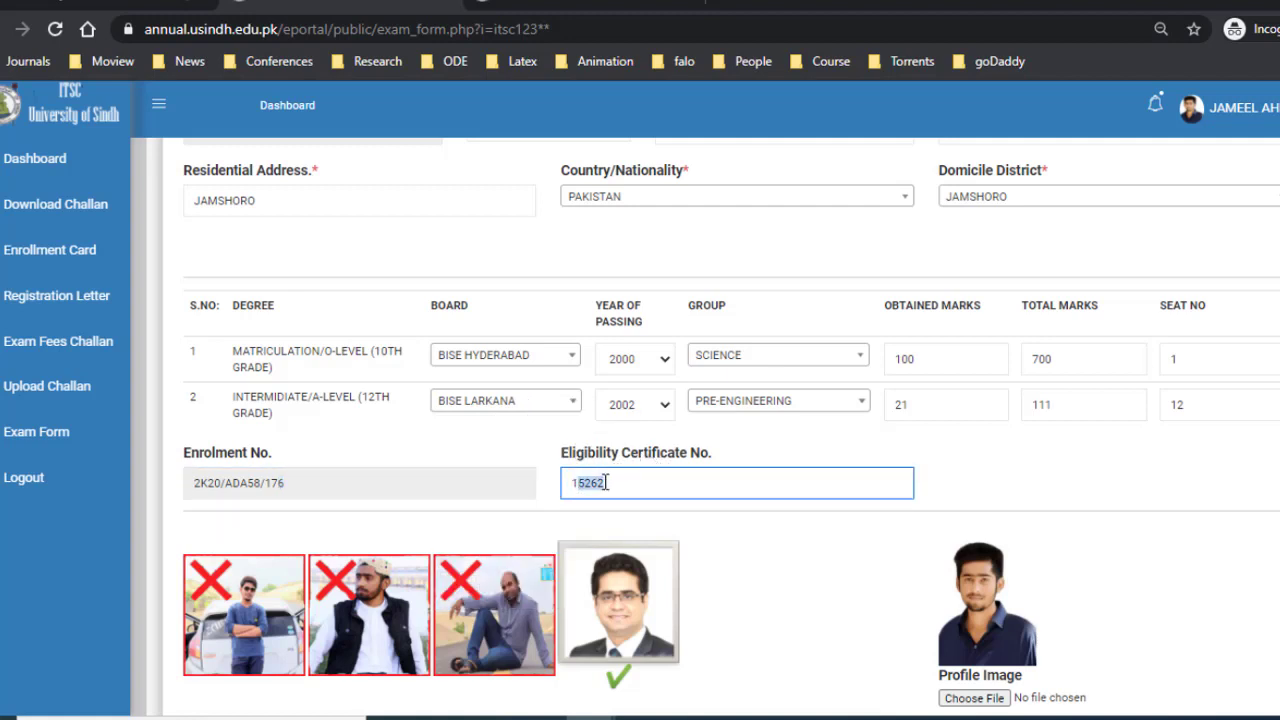
# - Try BISE HYDERABAD and BISE MIRPURKHAS as the board in the Intermediate row, checking whether the eligibility certificate field is required
pyautogui.click(543, 401)
pyautogui.click(520, 478)
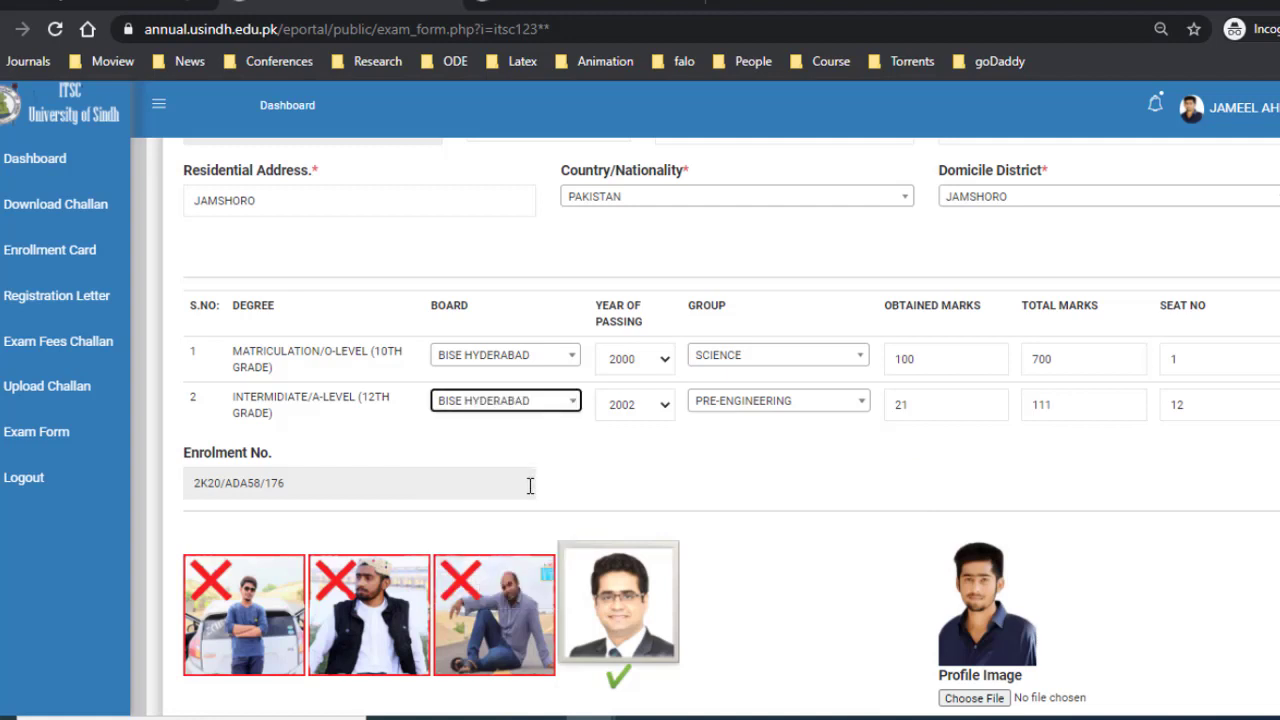
pyautogui.click(572, 404)
pyautogui.scroll(-2, 520, 560)
pyautogui.click(519, 560)
# - Set the Intermediate row's board to BISE DG KHAN and highlight the number in the eligibility certificate field
pyautogui.click(546, 403)
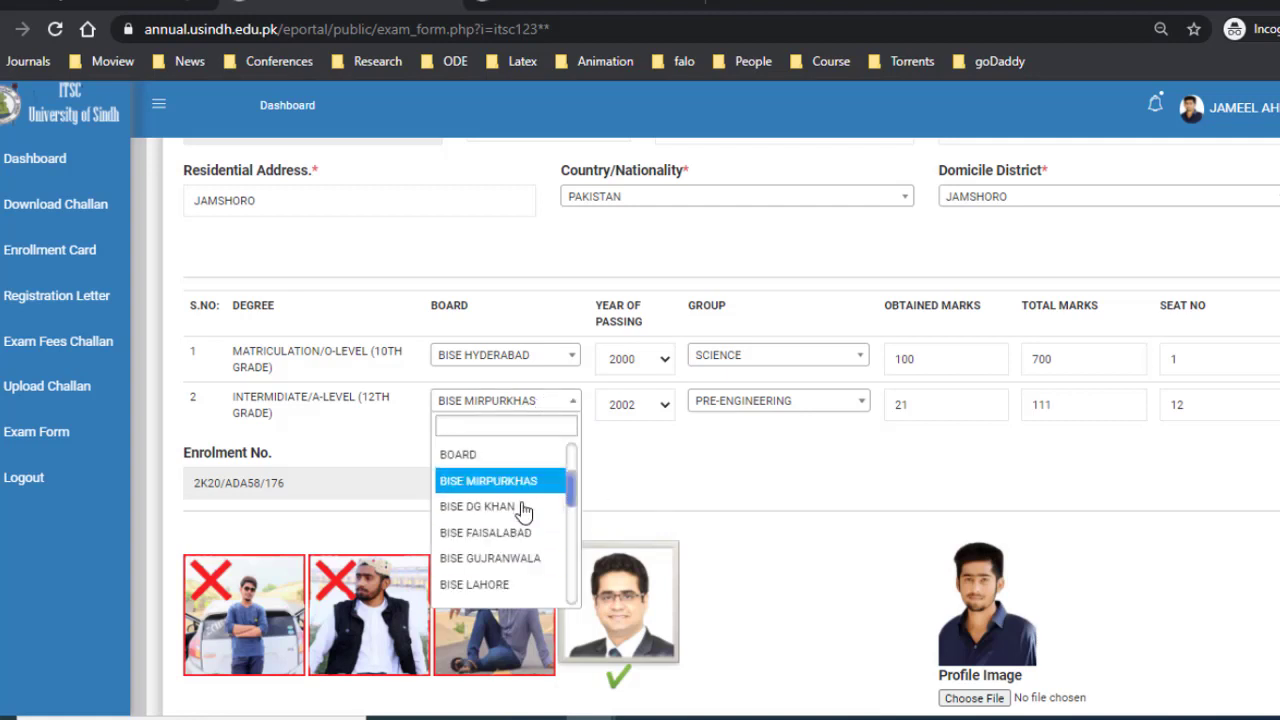
pyautogui.click(490, 507)
pyautogui.moveTo(614, 487); pyautogui.dragTo(565, 487)
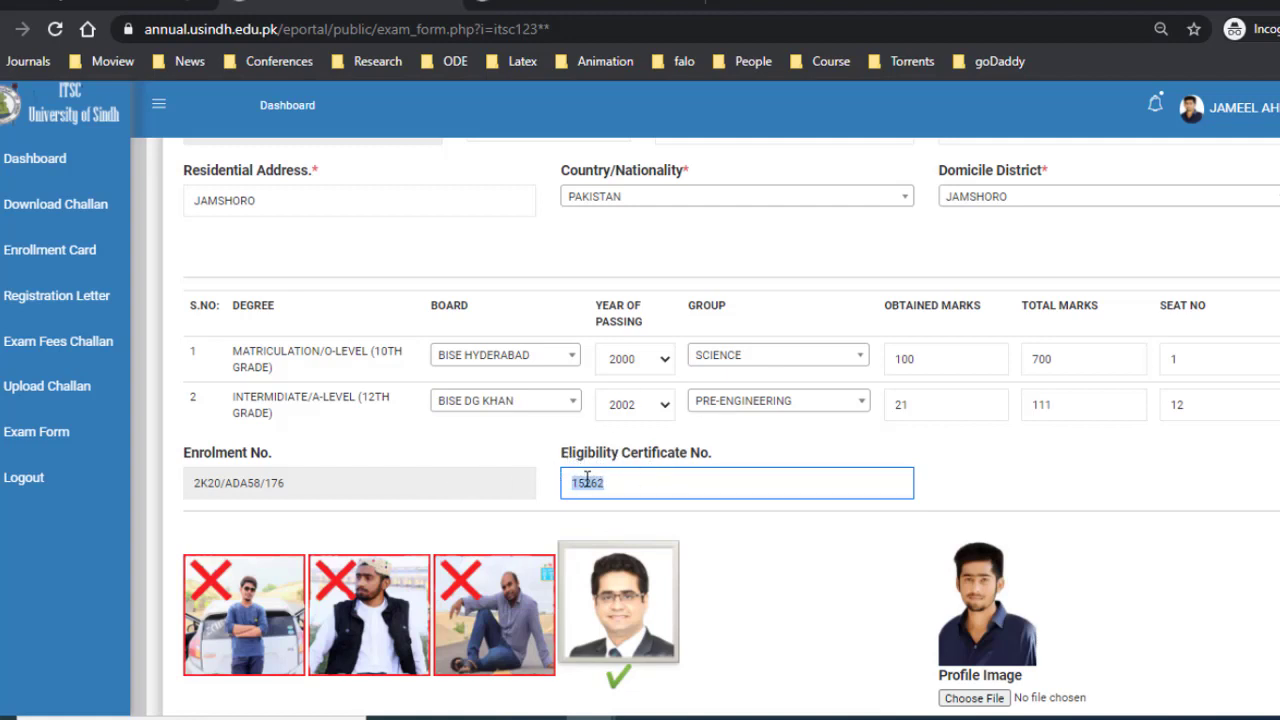
# - Inspect the sample photos and profile image, and check the part options in course selection, keeping part 1
pyautogui.scroll(-1, 587, 478)
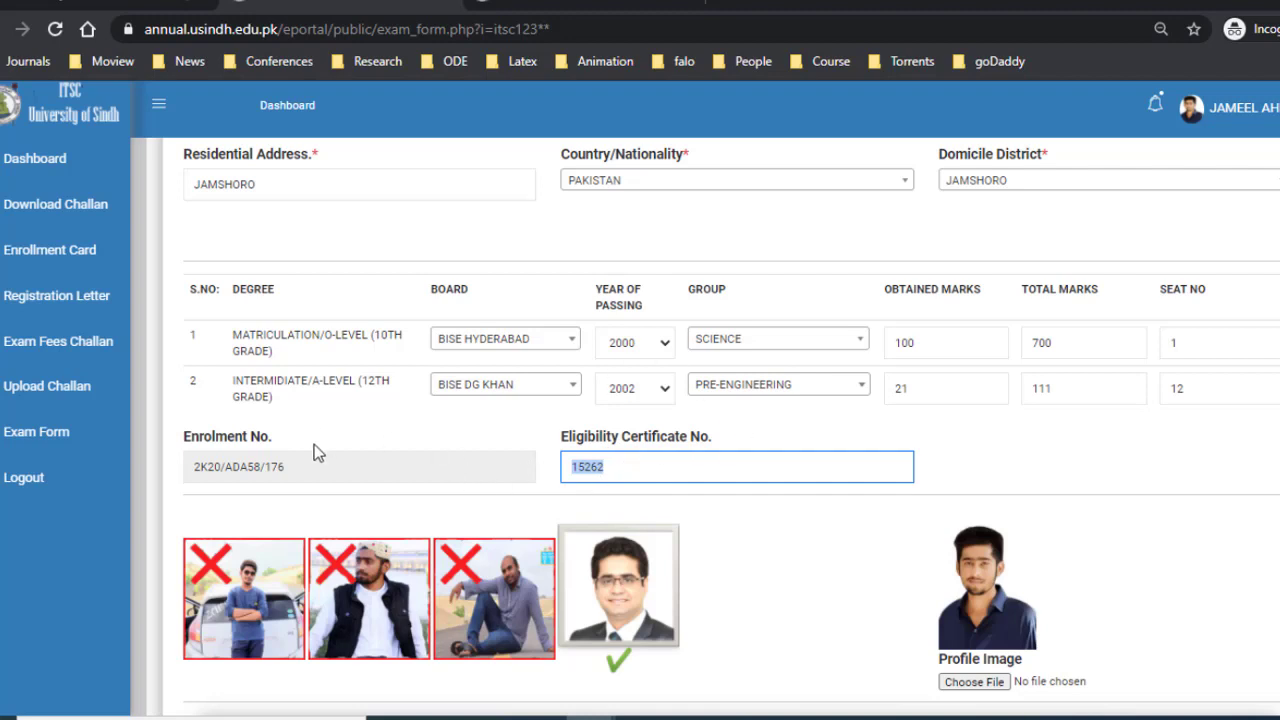
pyautogui.scroll(-2, 300, 483)
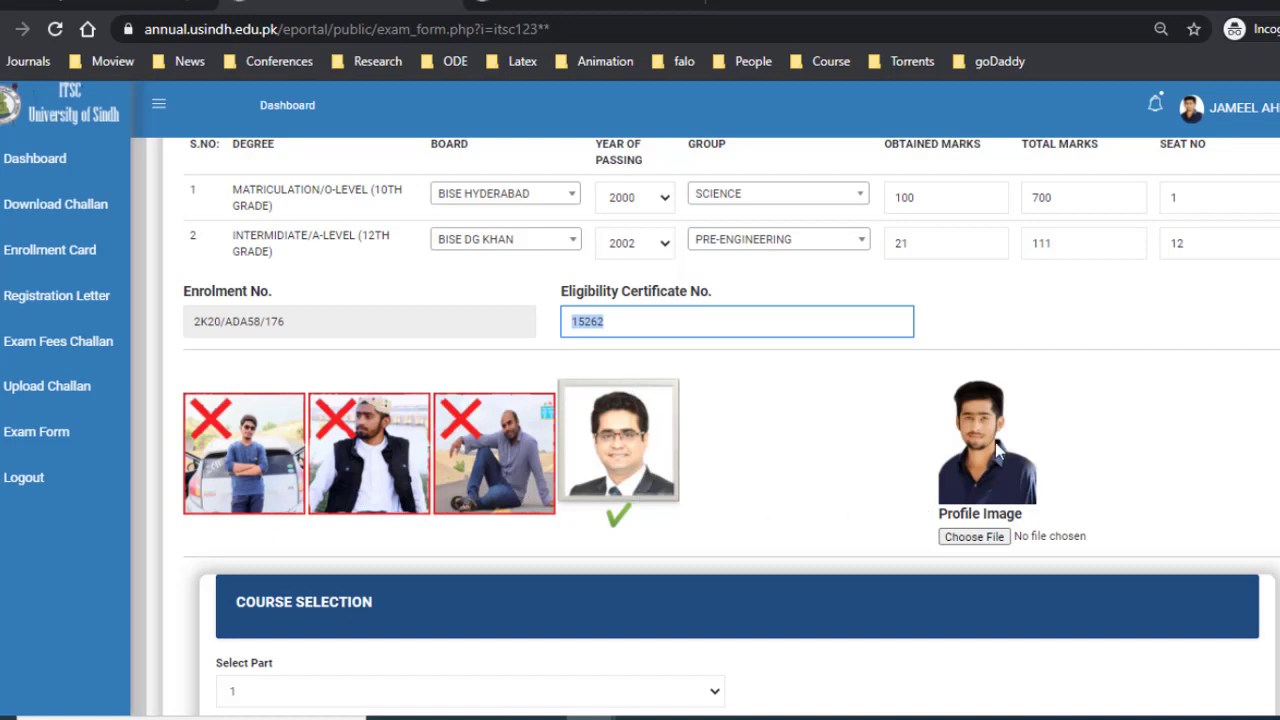
pyautogui.click(866, 487)
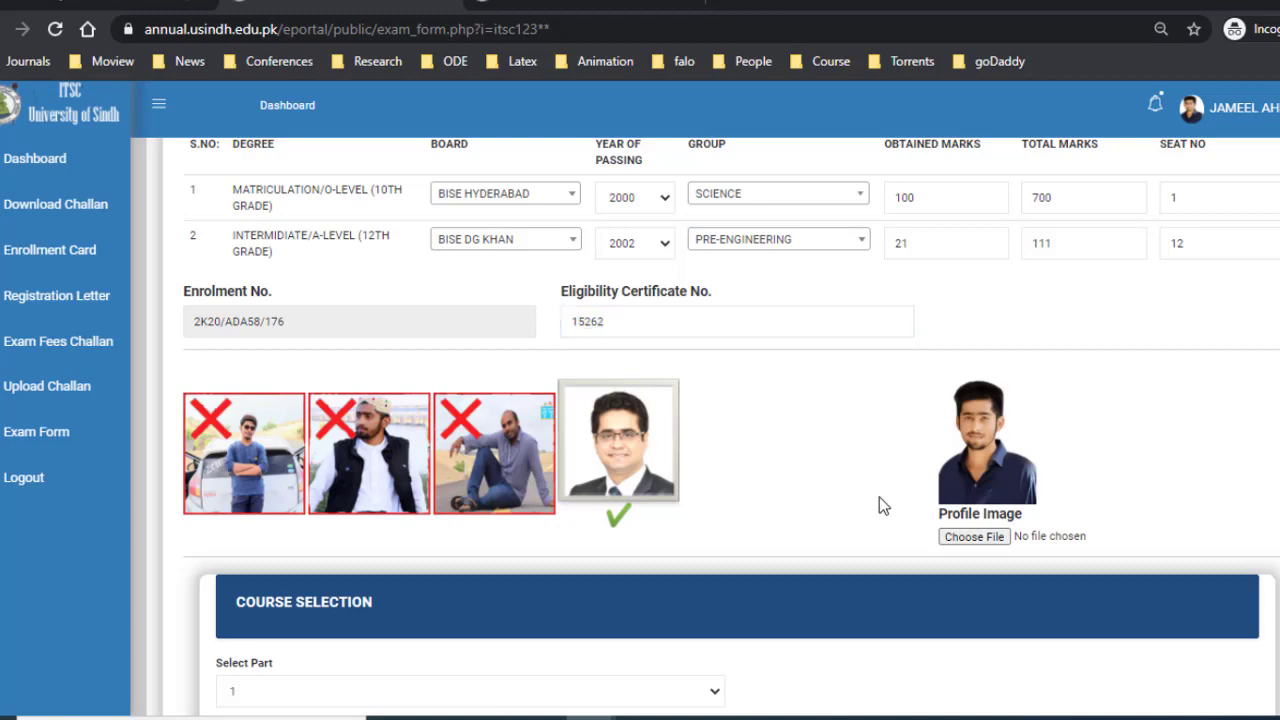
pyautogui.scroll(-3, 813, 404)
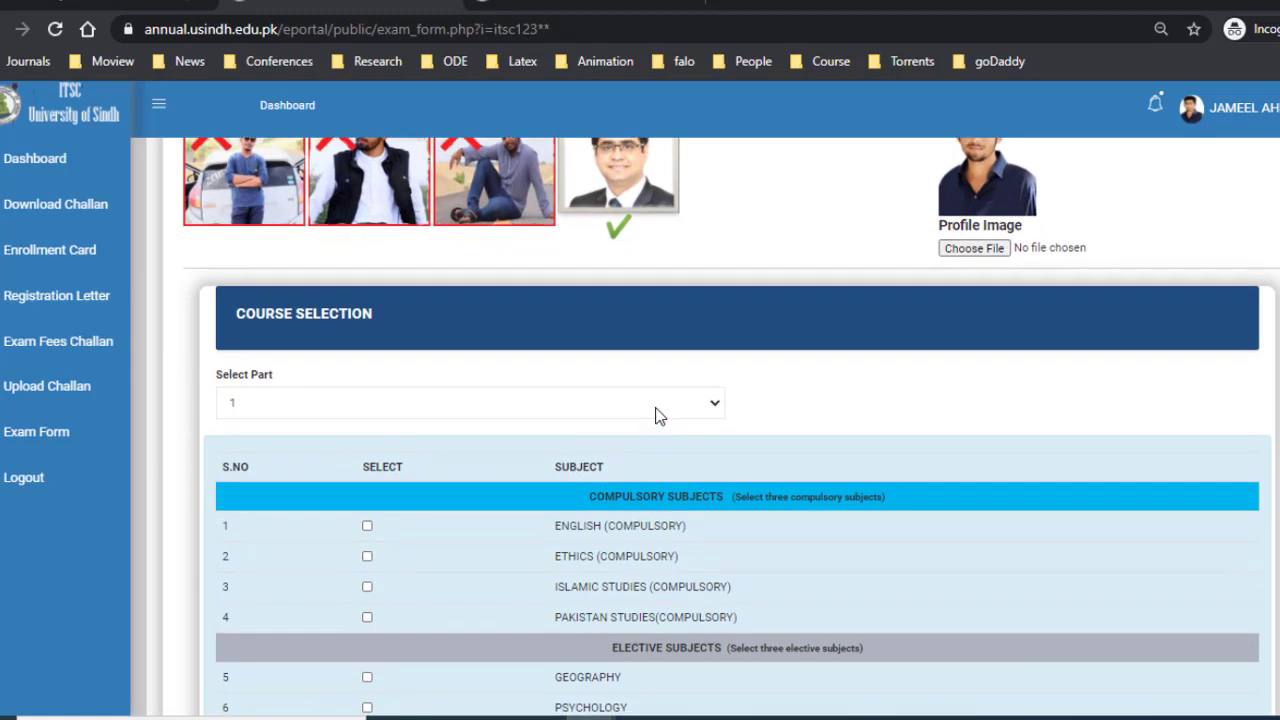
pyautogui.click(652, 407)
pyautogui.click(550, 473)
# - Select English, Ethics and Islamic Studies as compulsory subjects, and try adding Pakistan Studies as a fourth
pyautogui.scroll(-2, 420, 440)
pyautogui.scroll(-1, 694, 309)
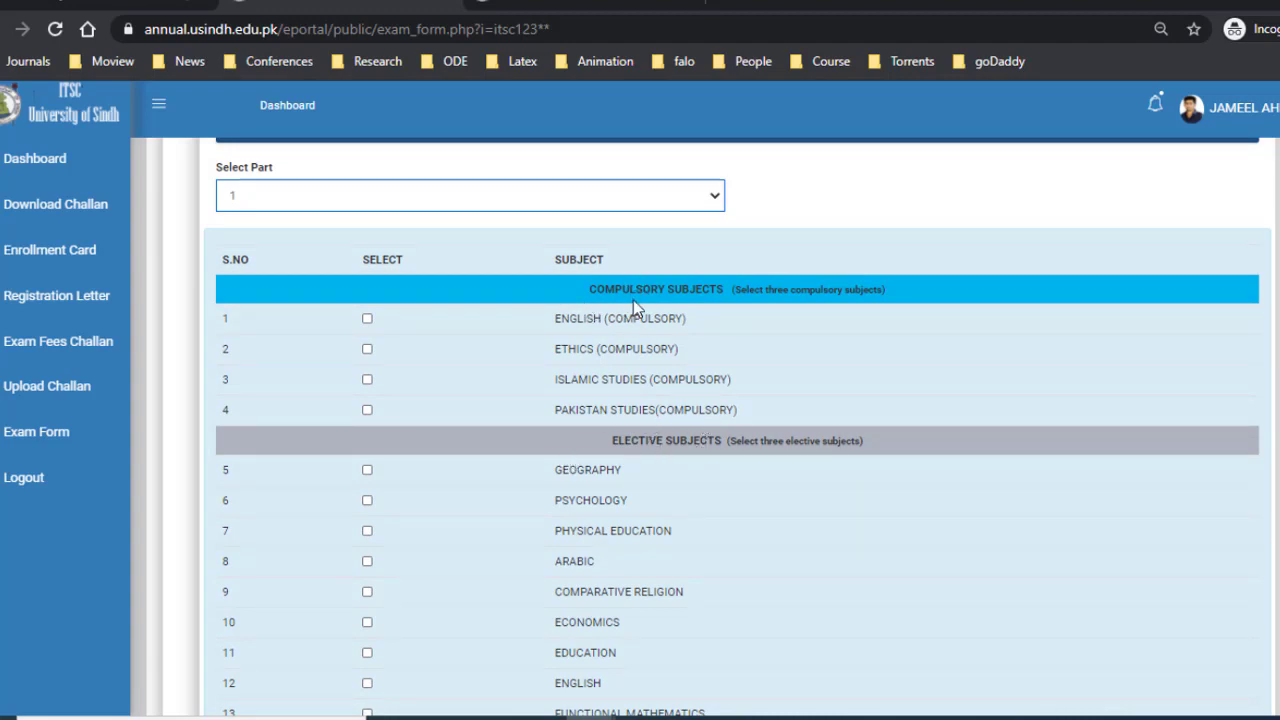
pyautogui.moveTo(766, 289); pyautogui.dragTo(849, 290)
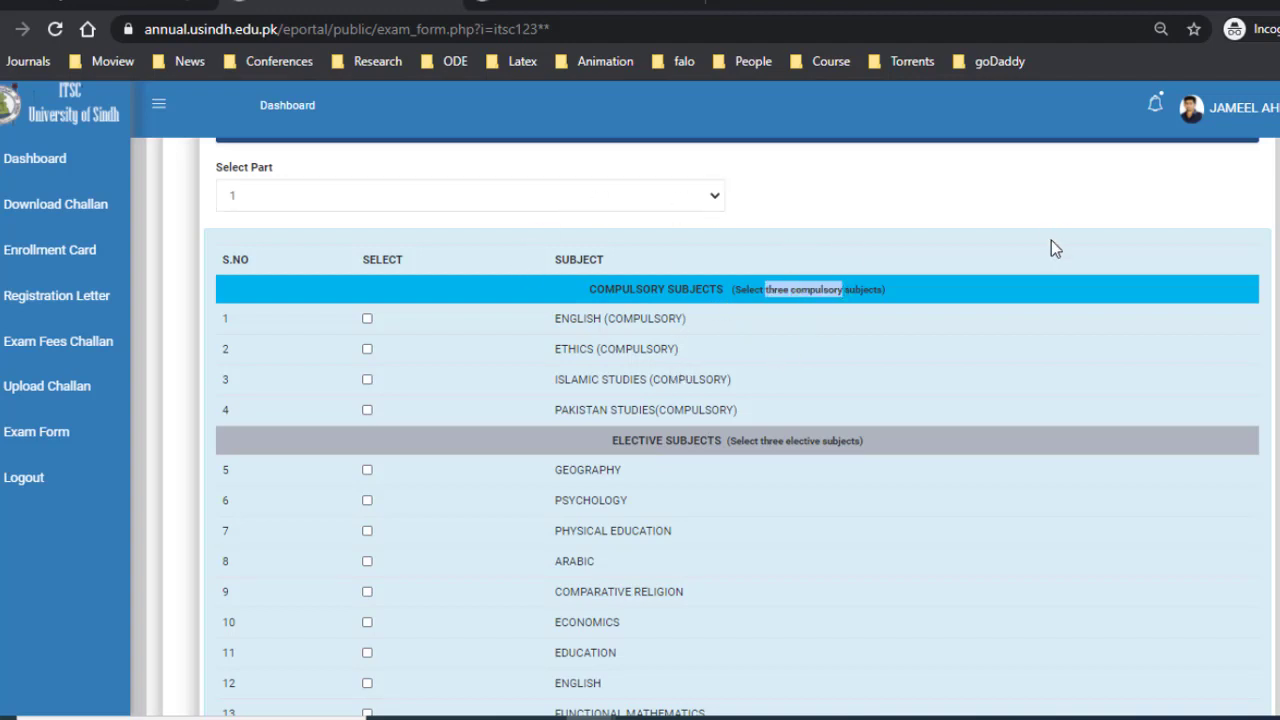
pyautogui.scroll(1, 1051, 249)
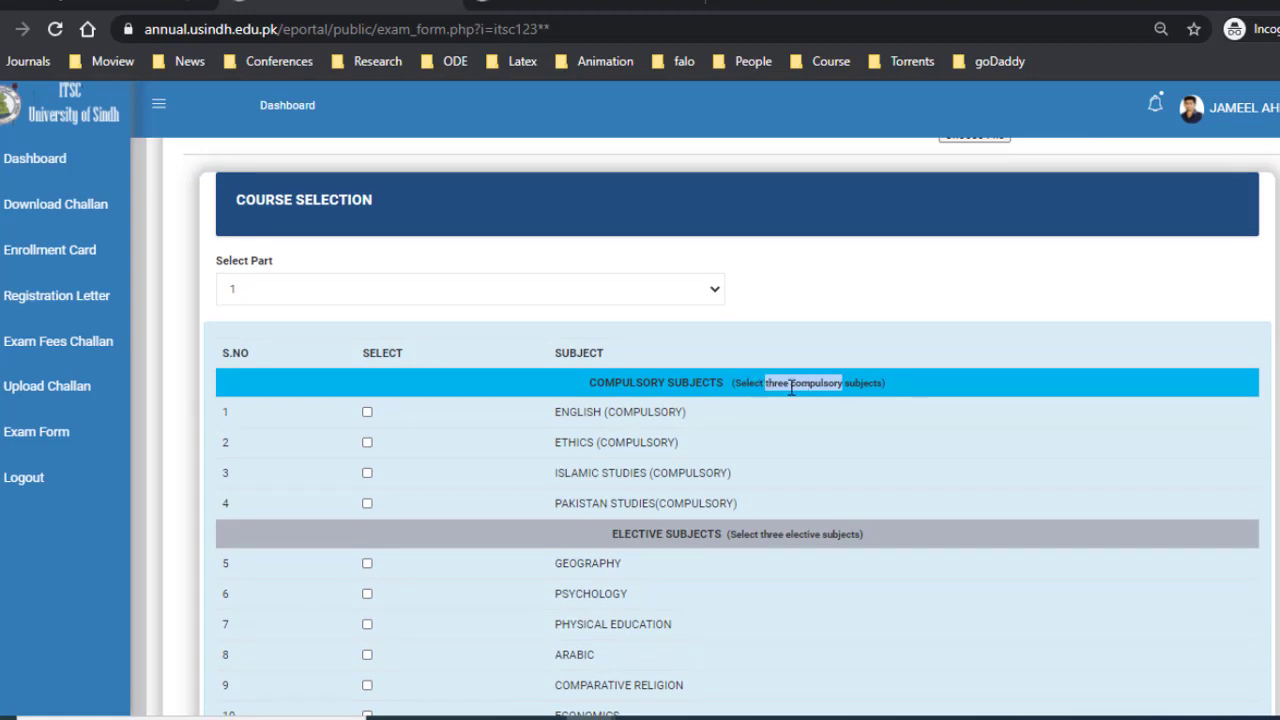
pyautogui.click(367, 504)
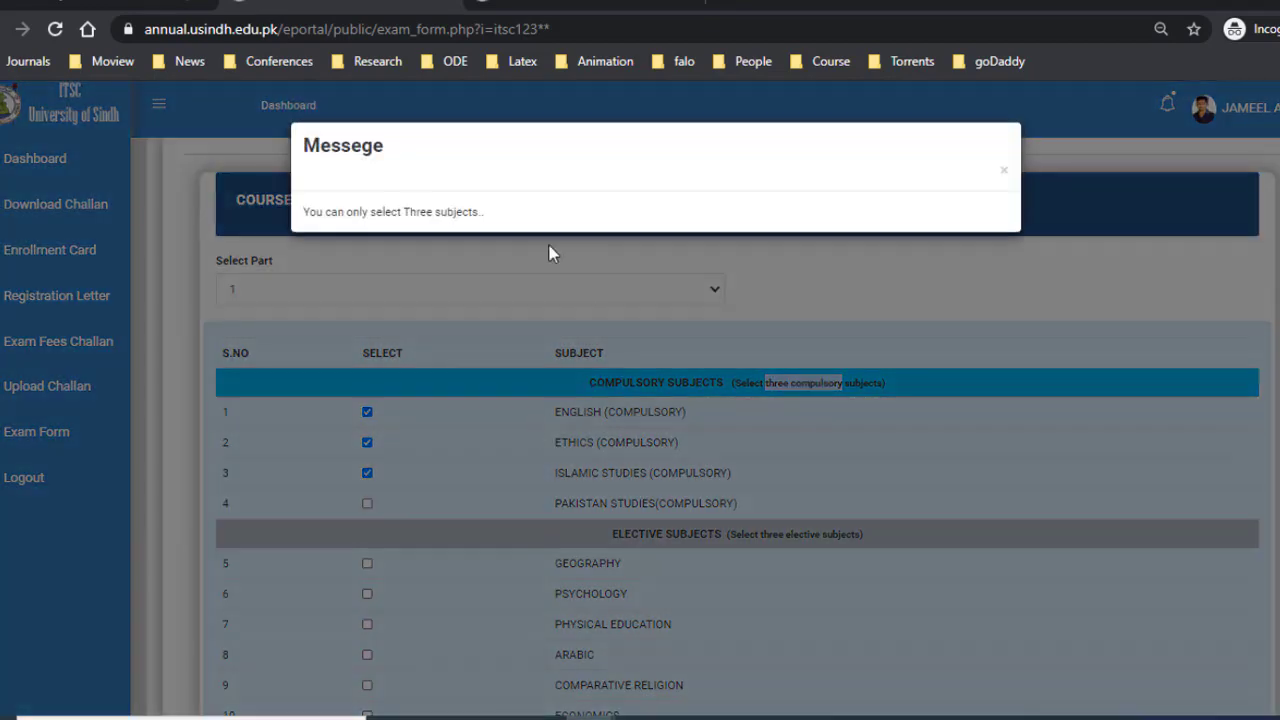
pyautogui.click(504, 321)
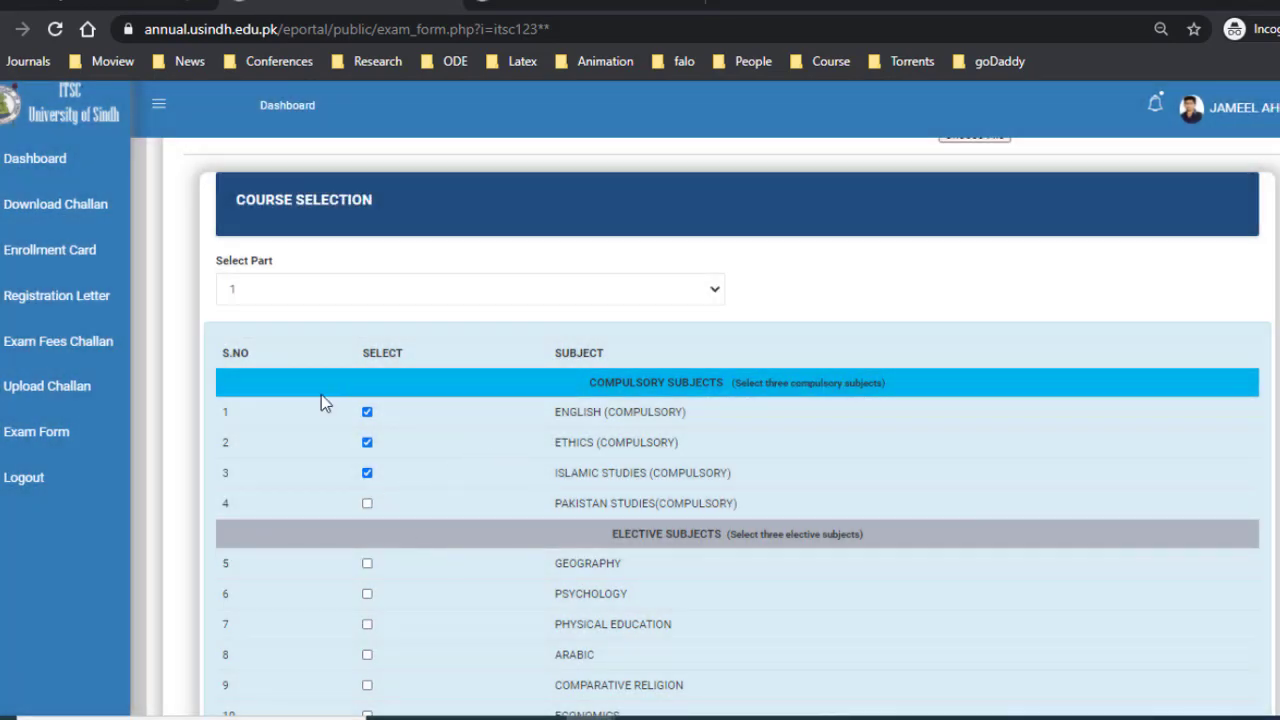
# - Replace Islamic Studies with Pakistan Studies in the compulsory subject selection
pyautogui.click(368, 474)
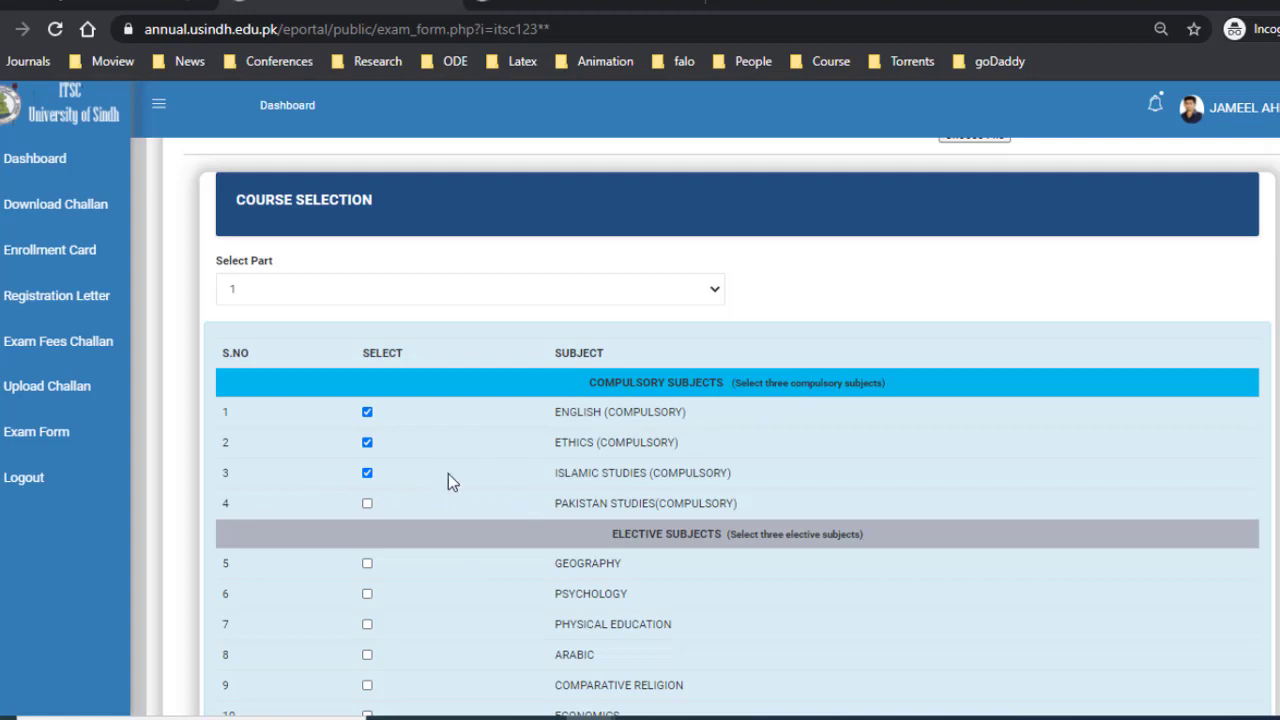
pyautogui.click(368, 503)
# - Select Geography, Physical Education and Arabic as the three elective subjects
pyautogui.scroll(-1, 620, 428)
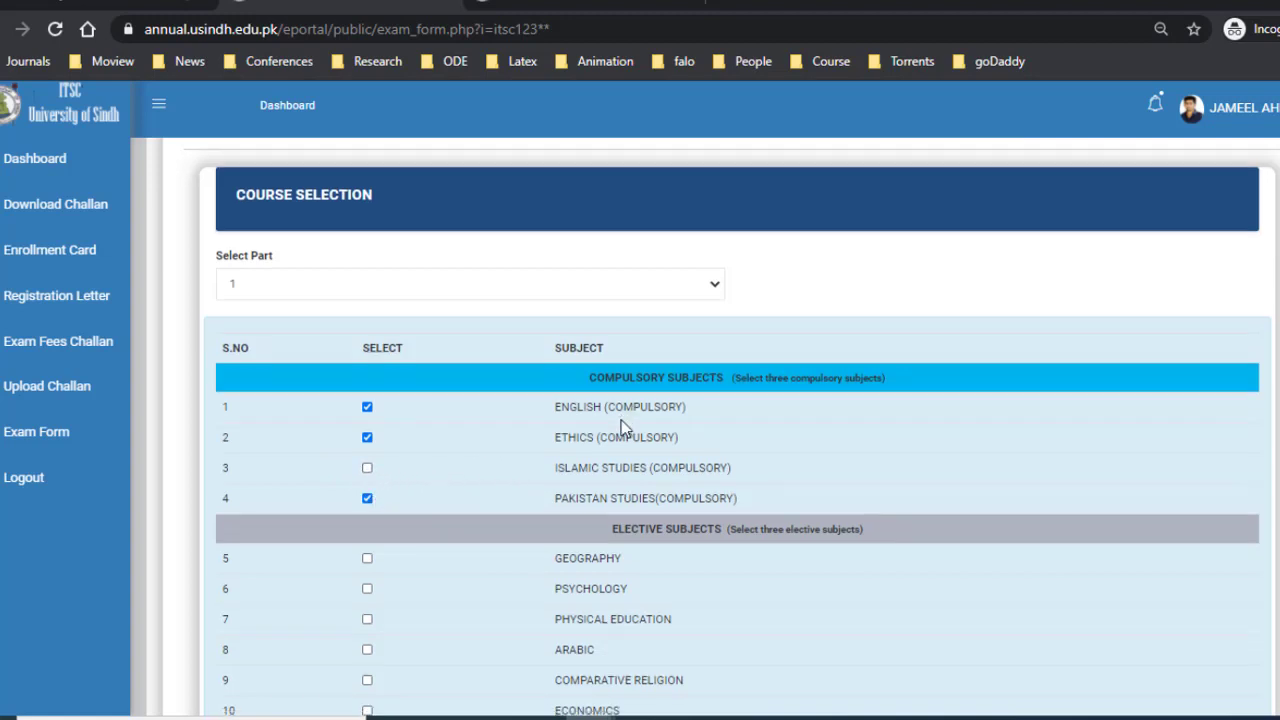
pyautogui.scroll(-2, 620, 428)
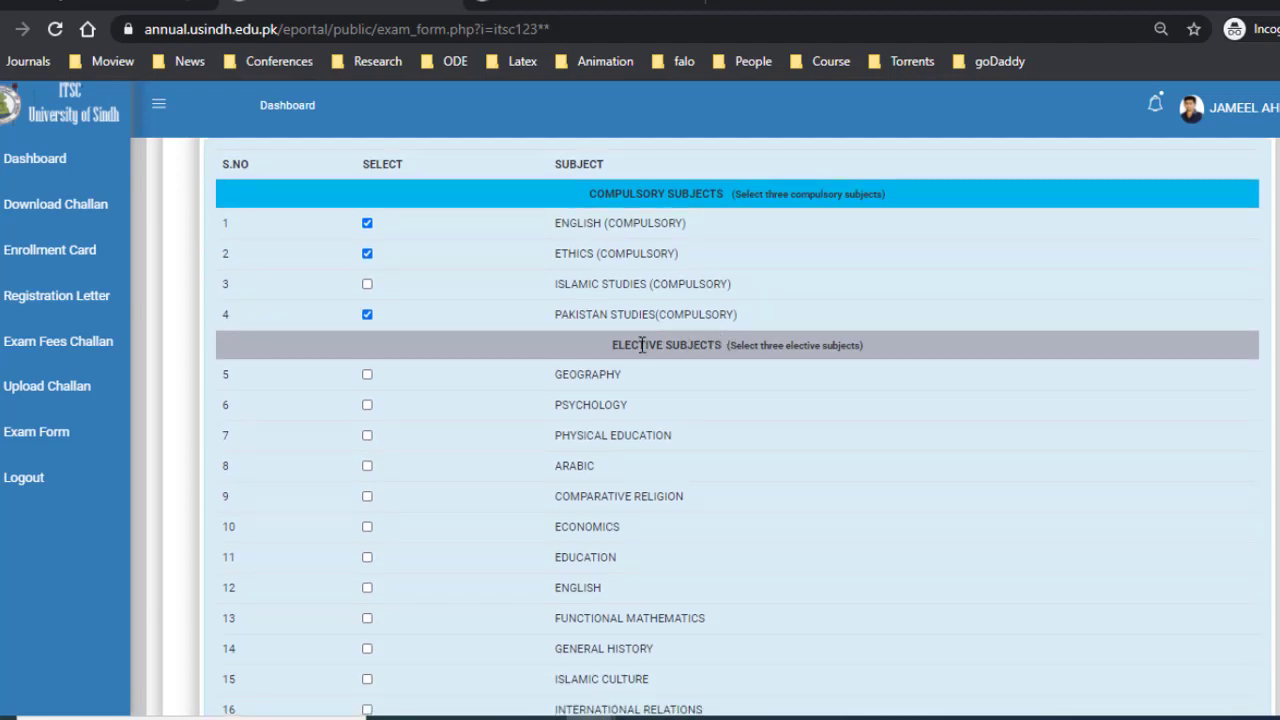
pyautogui.moveTo(620, 347); pyautogui.dragTo(703, 344)
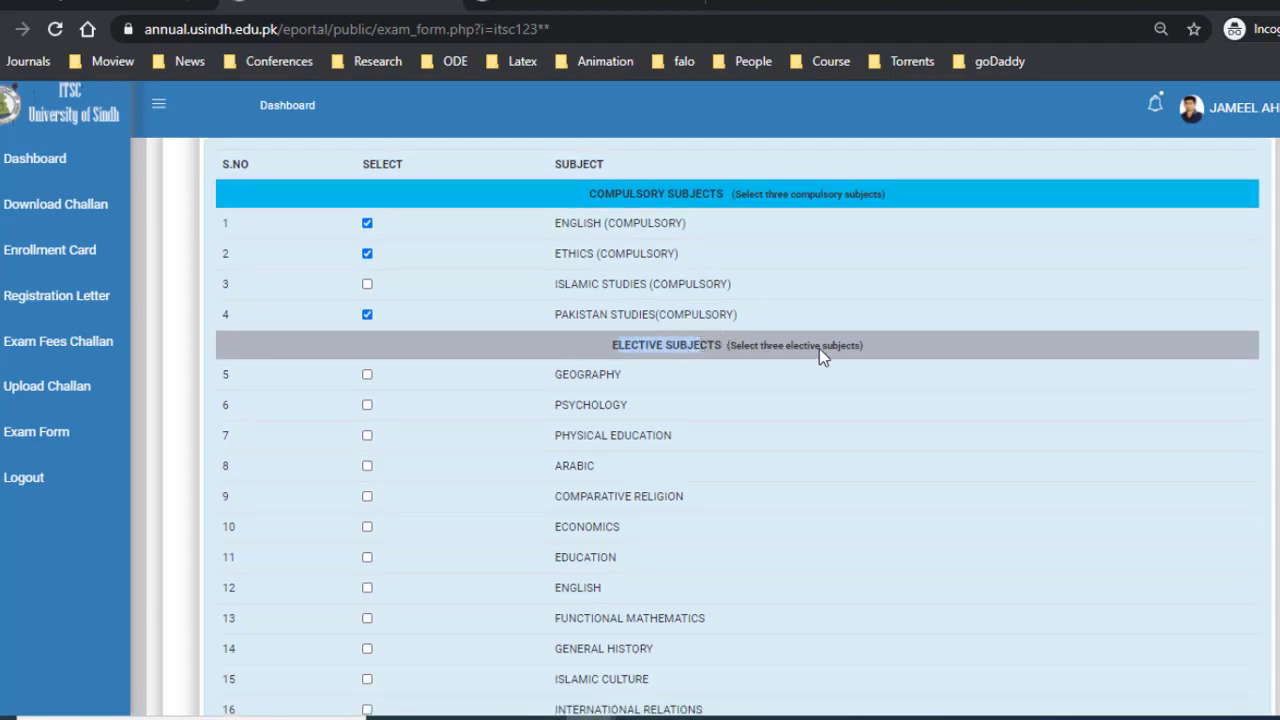
pyautogui.click(369, 378)
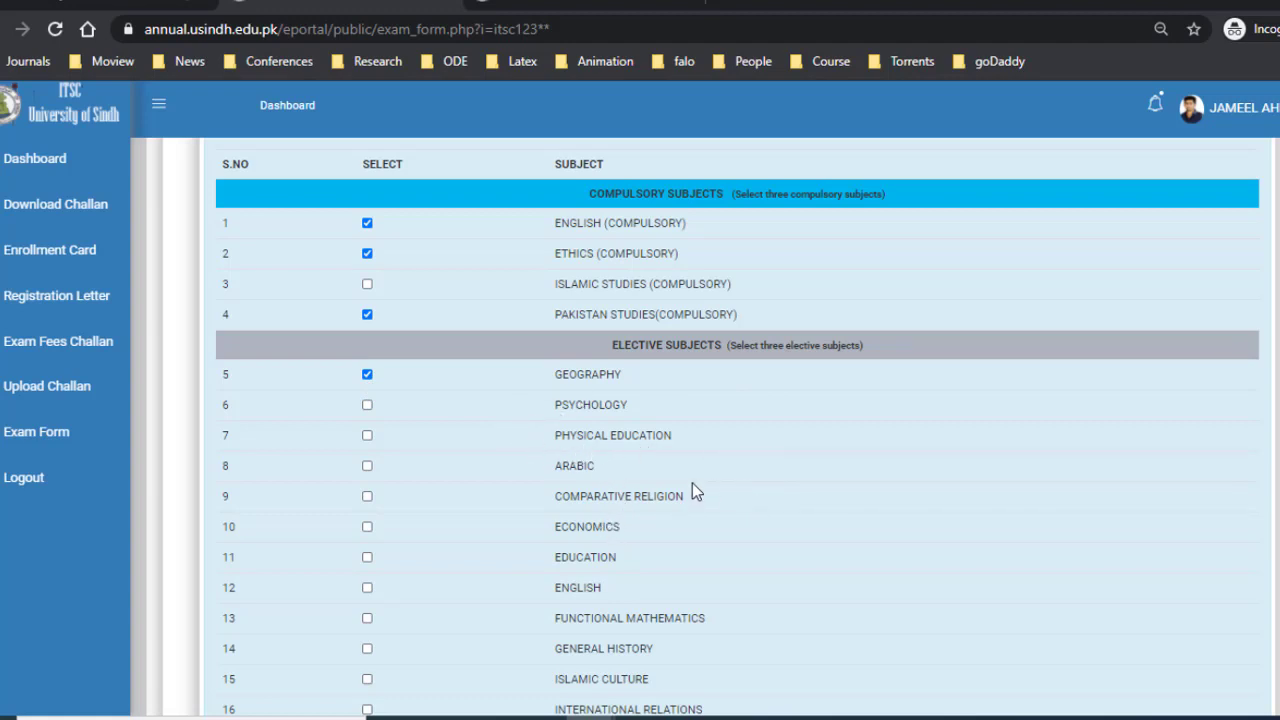
pyautogui.click(367, 435)
# - Look through the remaining elective subjects and save the completed exam form
pyautogui.scroll(-2, 614, 443)
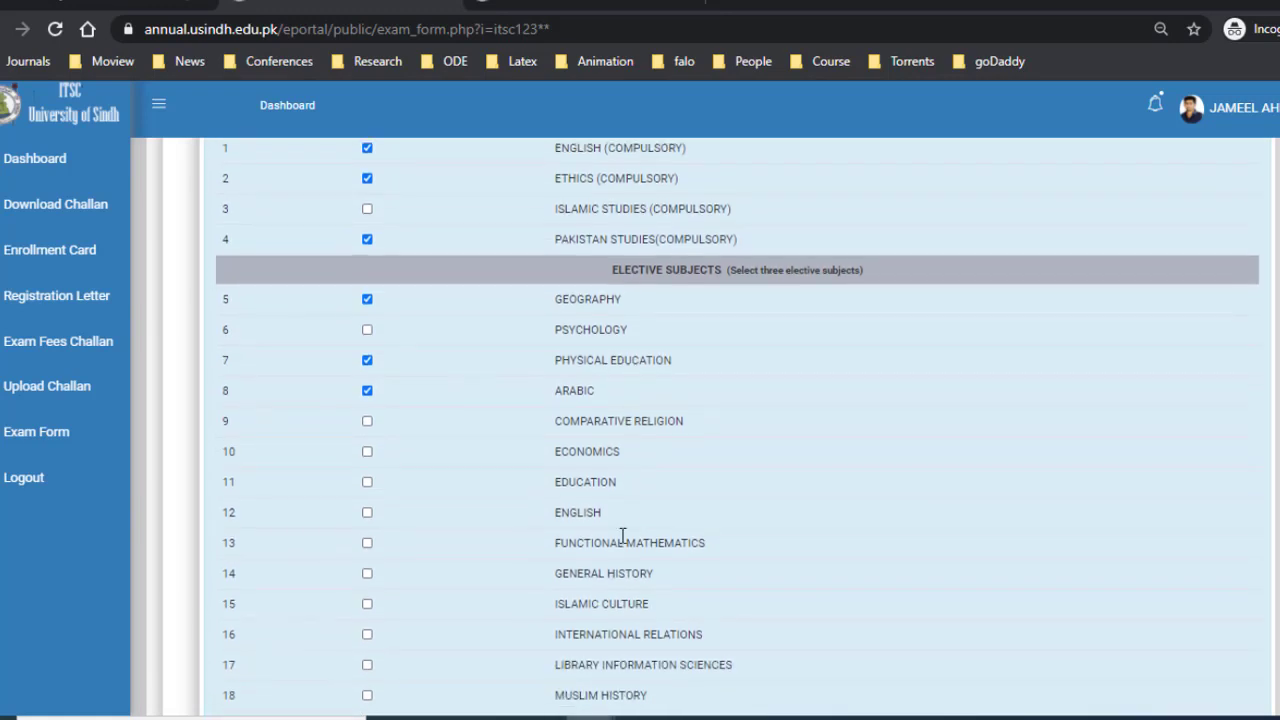
pyautogui.scroll(-5, 622, 537)
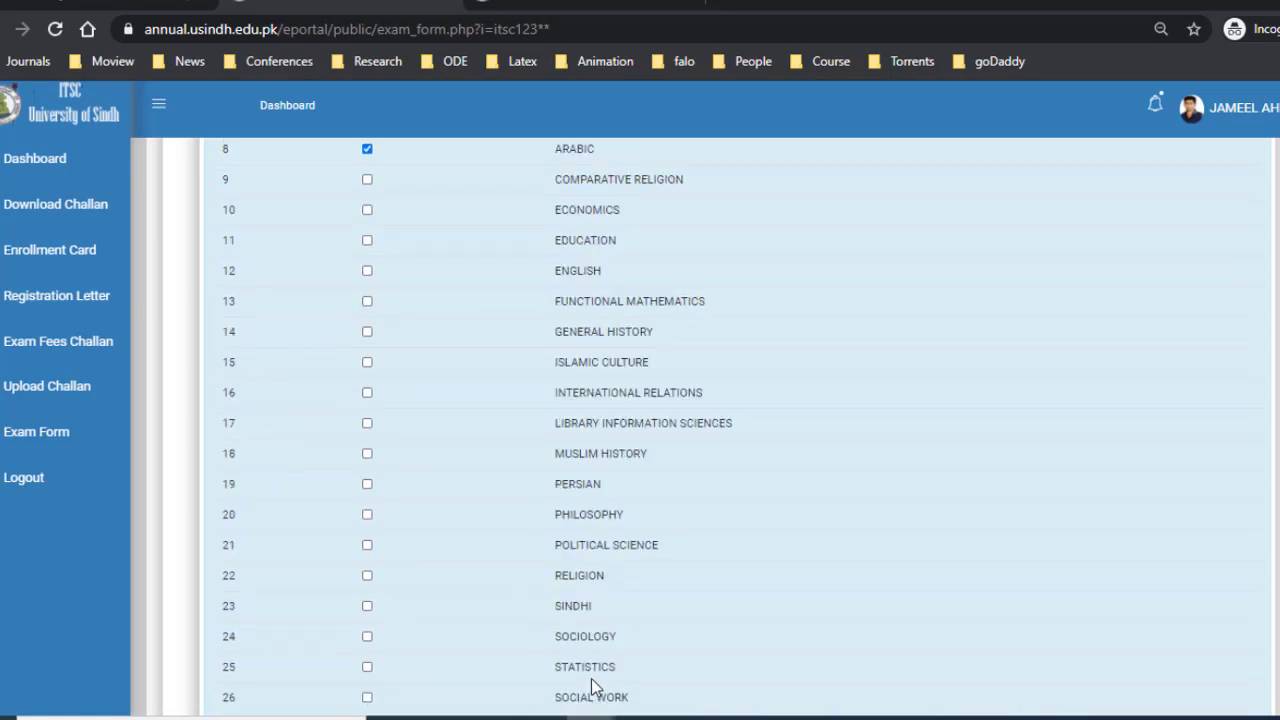
pyautogui.scroll(-4, 591, 678)
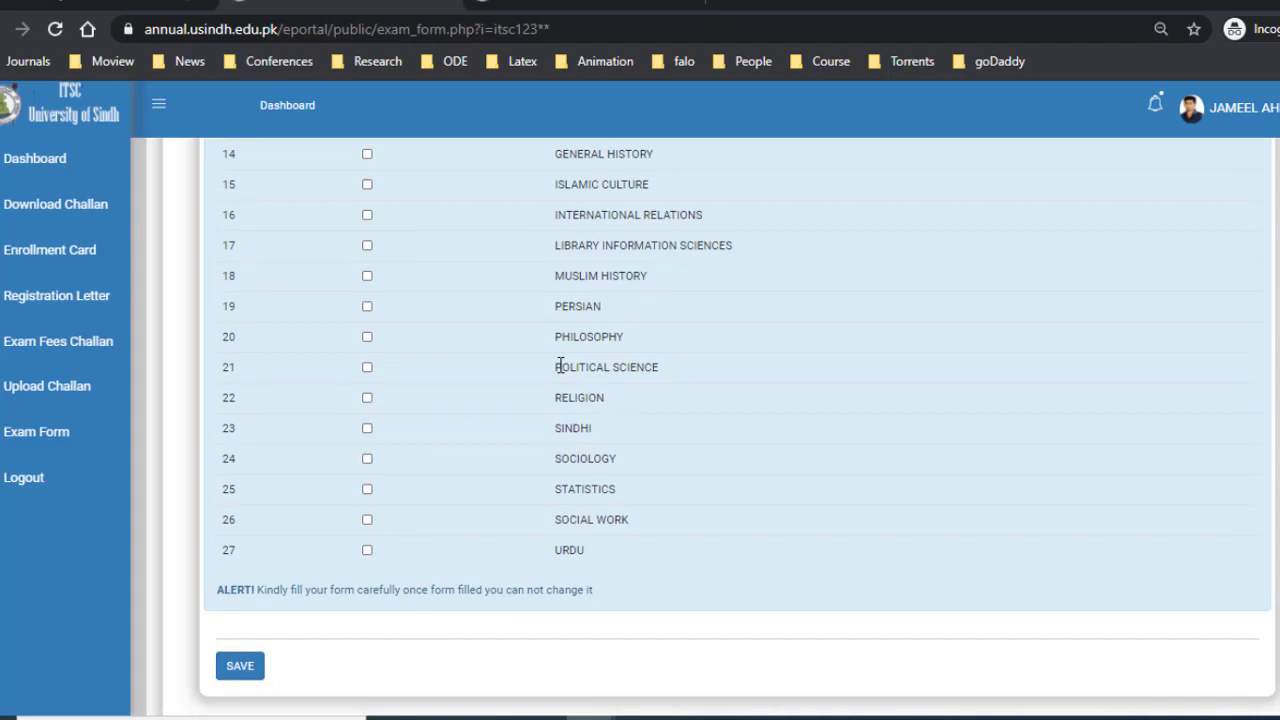
pyautogui.click(241, 677)
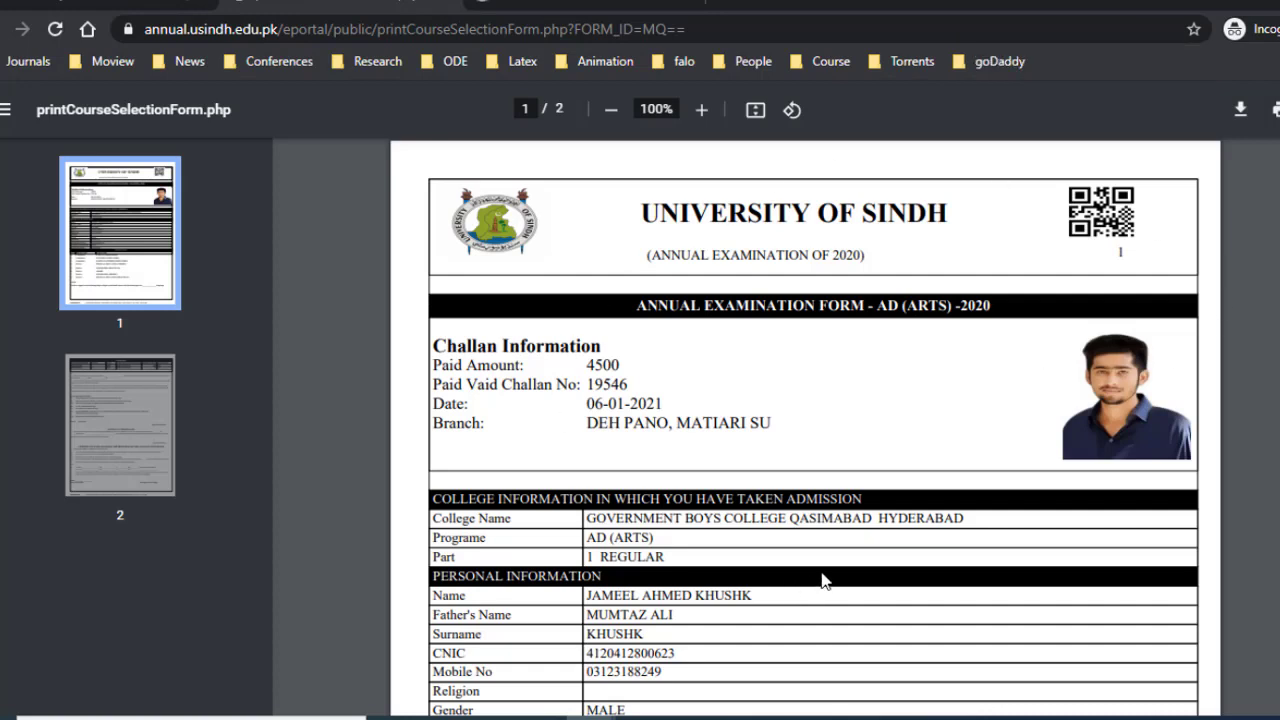
# - Review the generated examination form, checking its personal information, selected courses and answer-language note
pyautogui.scroll(-4, 628, 465)
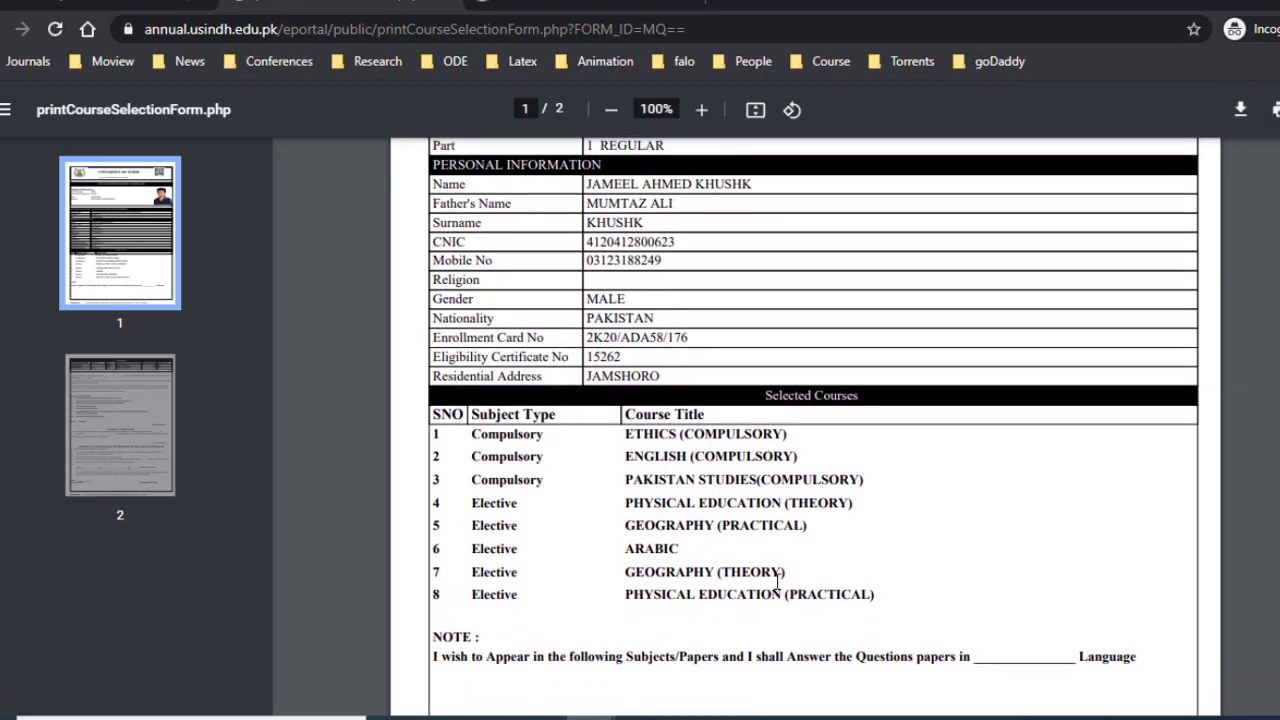
pyautogui.scroll(-12, 777, 580)
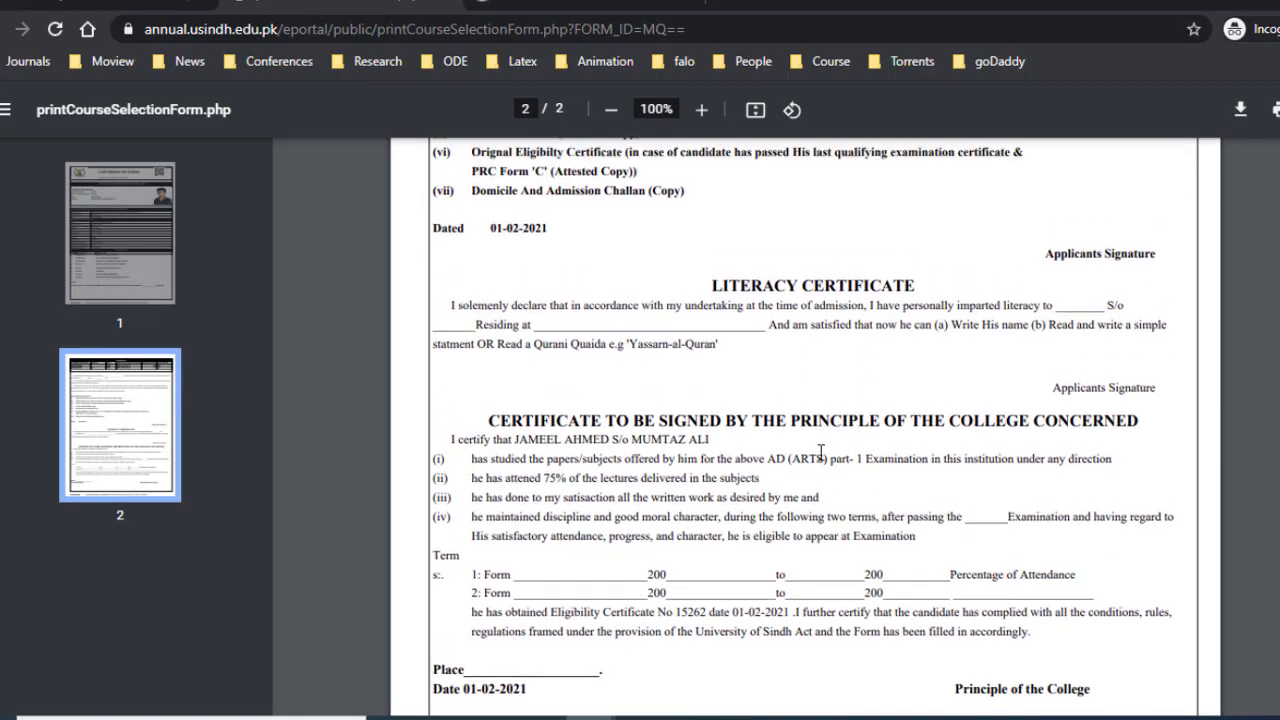
pyautogui.scroll(15, 821, 452)
pyautogui.scroll(-2, 726, 516)
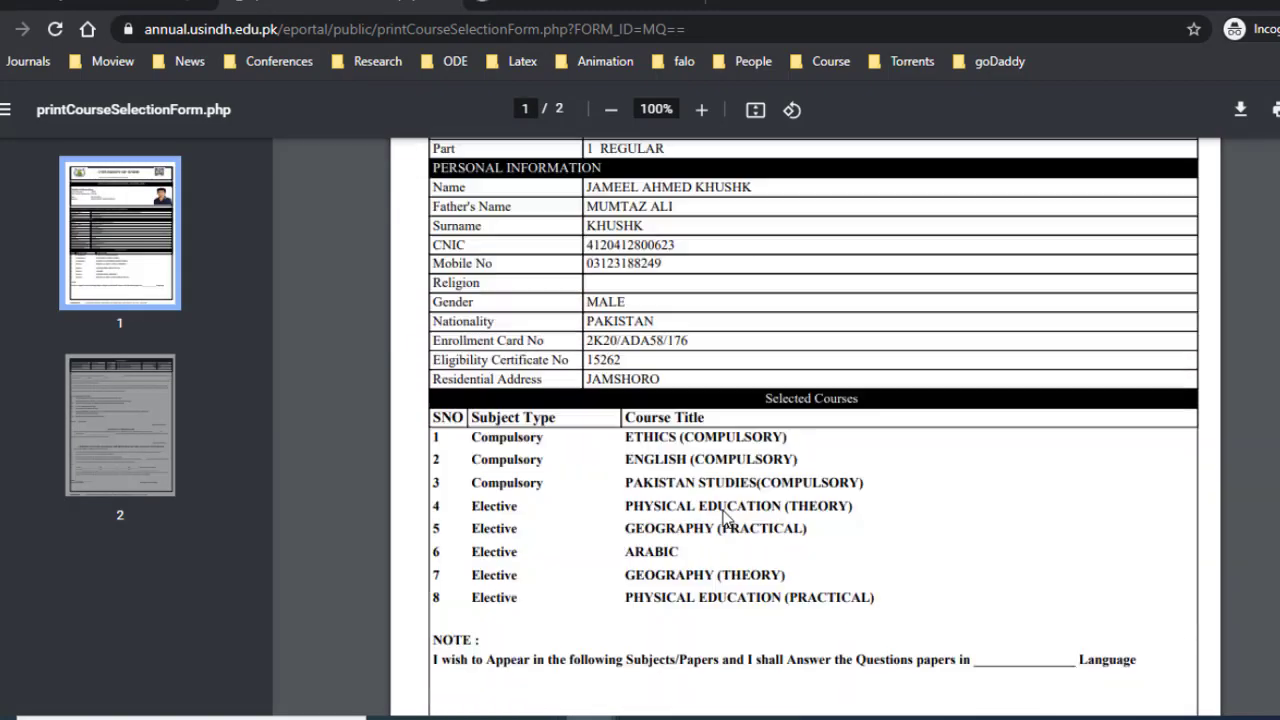
pyautogui.scroll(-3, 846, 469)
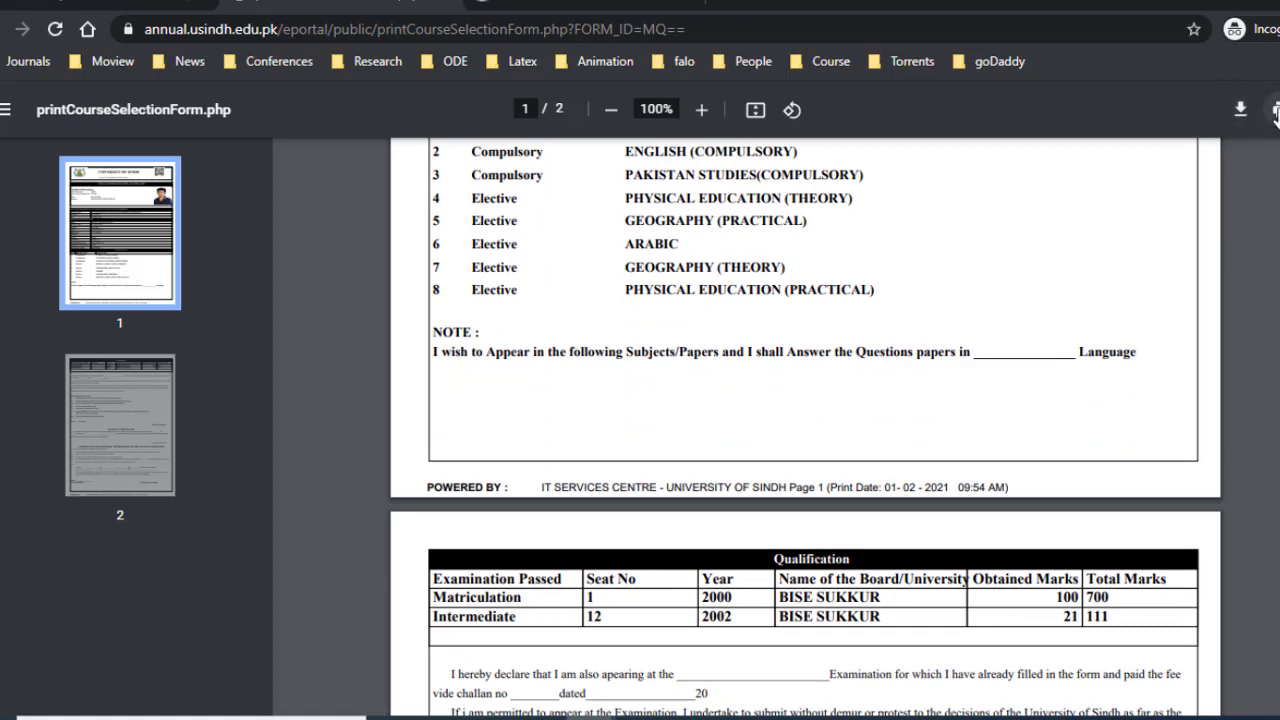
# - Examine the generated form's second page, highlighting the required documents list and reading the literacy and principal's certificates
pyautogui.scroll(-5, 786, 400)
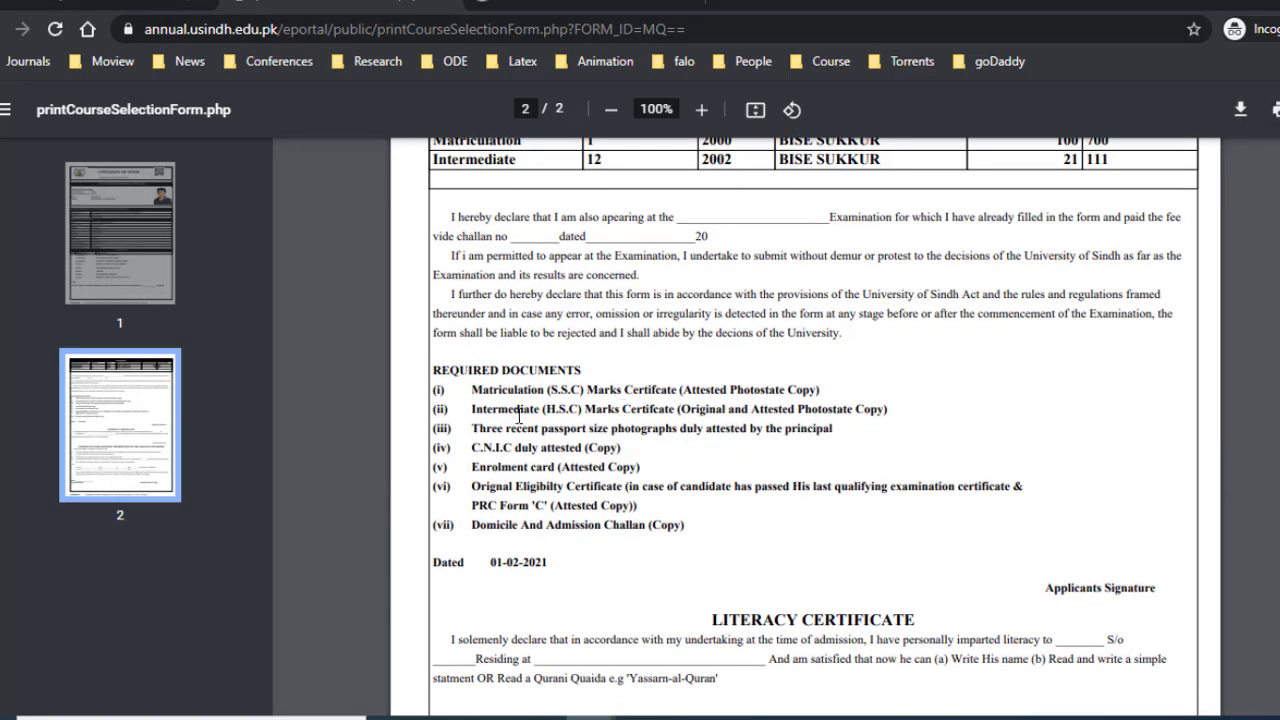
pyautogui.moveTo(433, 372); pyautogui.dragTo(683, 517)
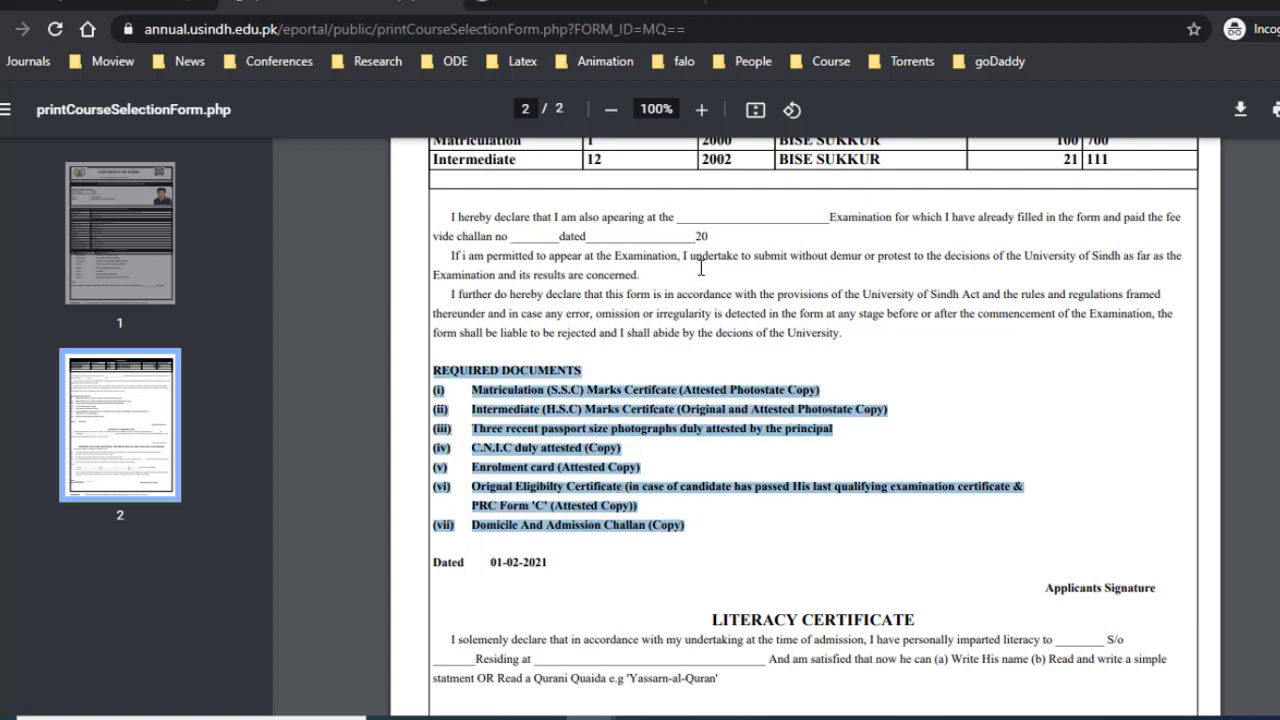
pyautogui.scroll(1, 700, 268)
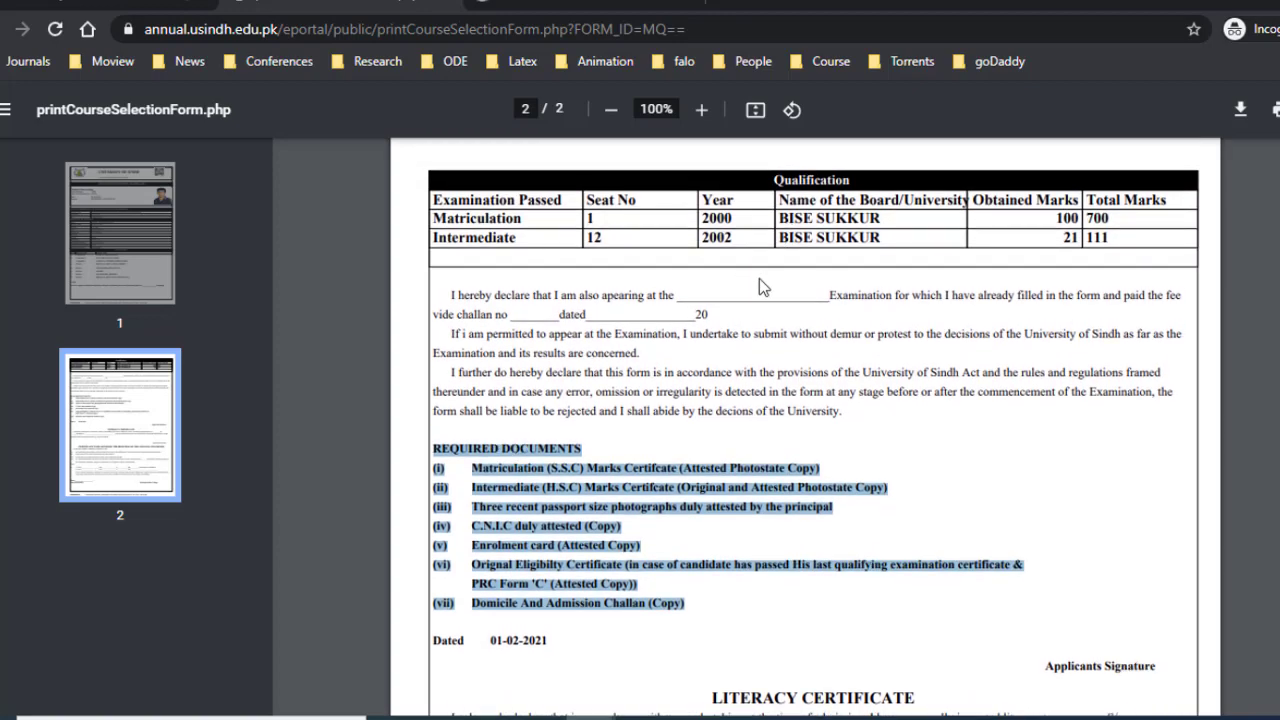
pyautogui.scroll(3, 759, 287)
pyautogui.scroll(-2, 757, 289)
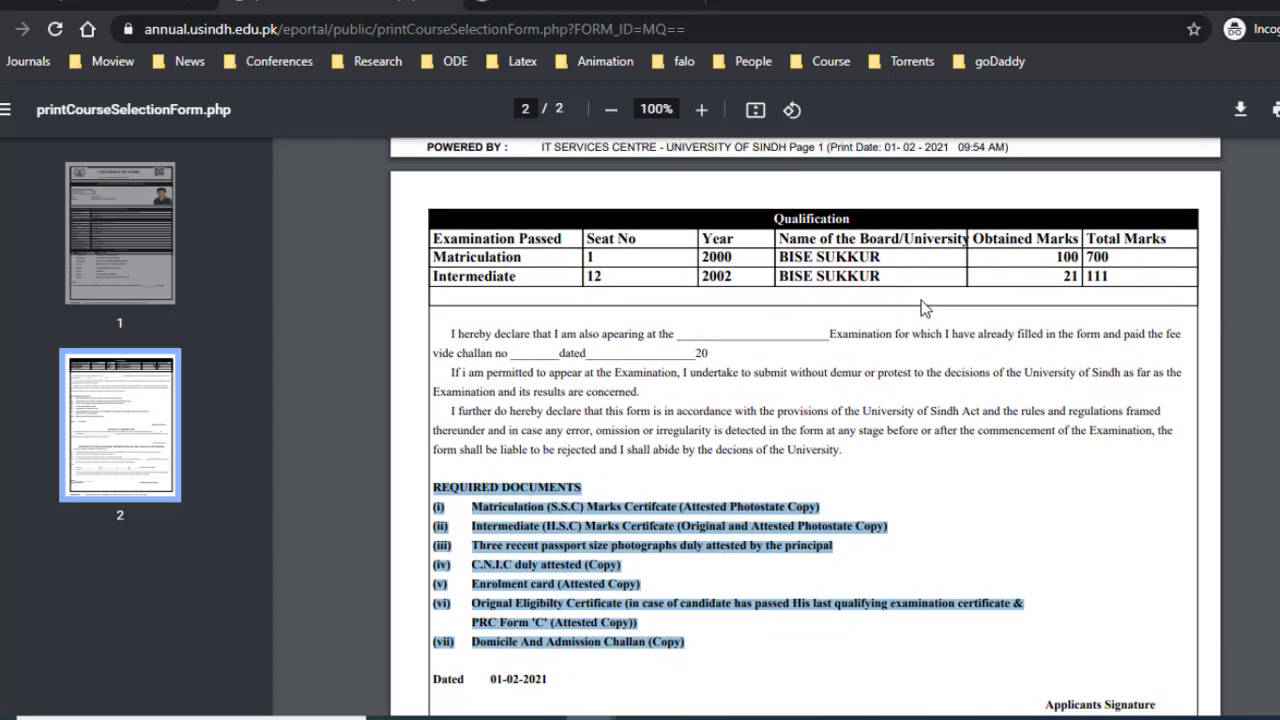
pyautogui.scroll(-1, 924, 308)
pyautogui.click(488, 426)
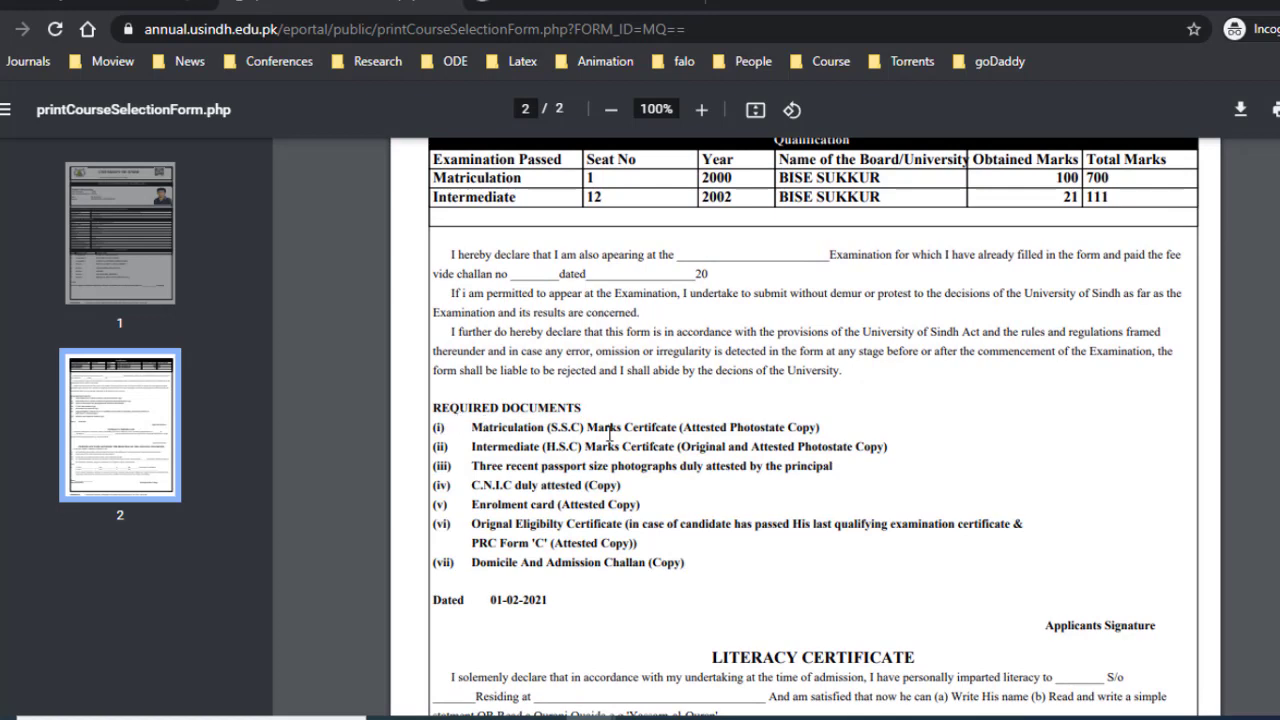
pyautogui.scroll(-1, 618, 484)
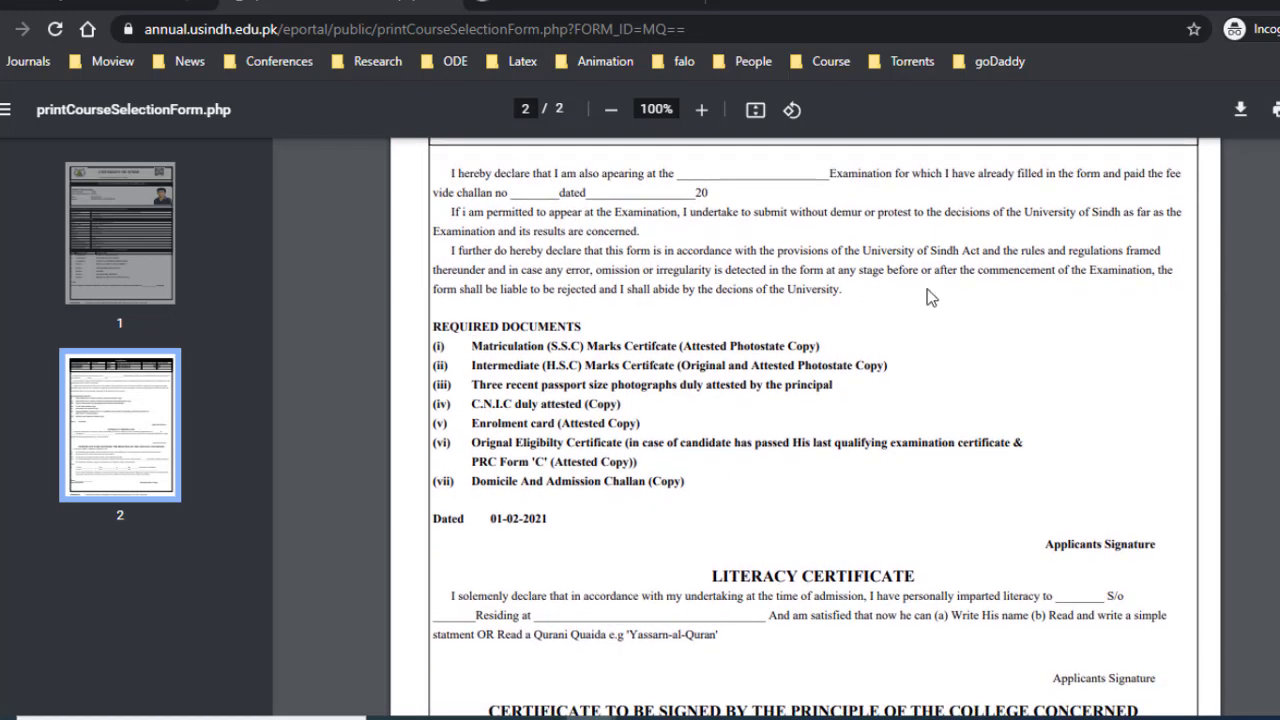
pyautogui.scroll(-2, 929, 294)
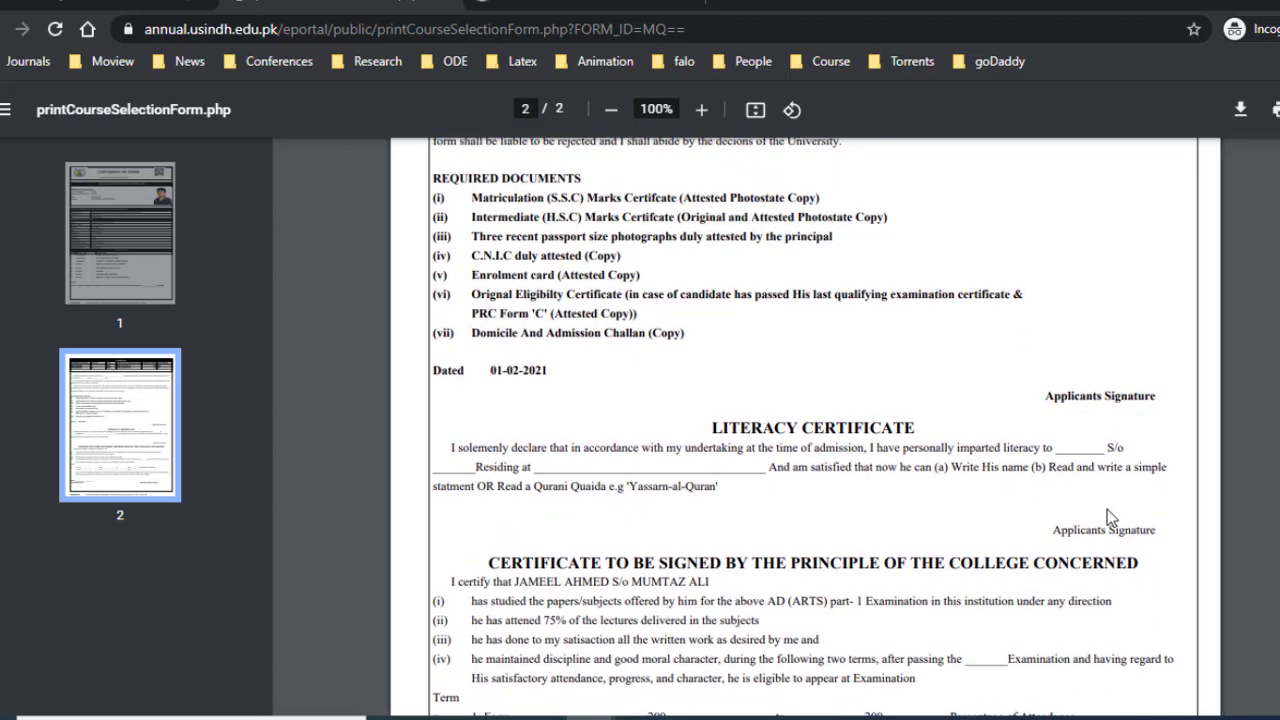
pyautogui.scroll(-3, 1078, 383)
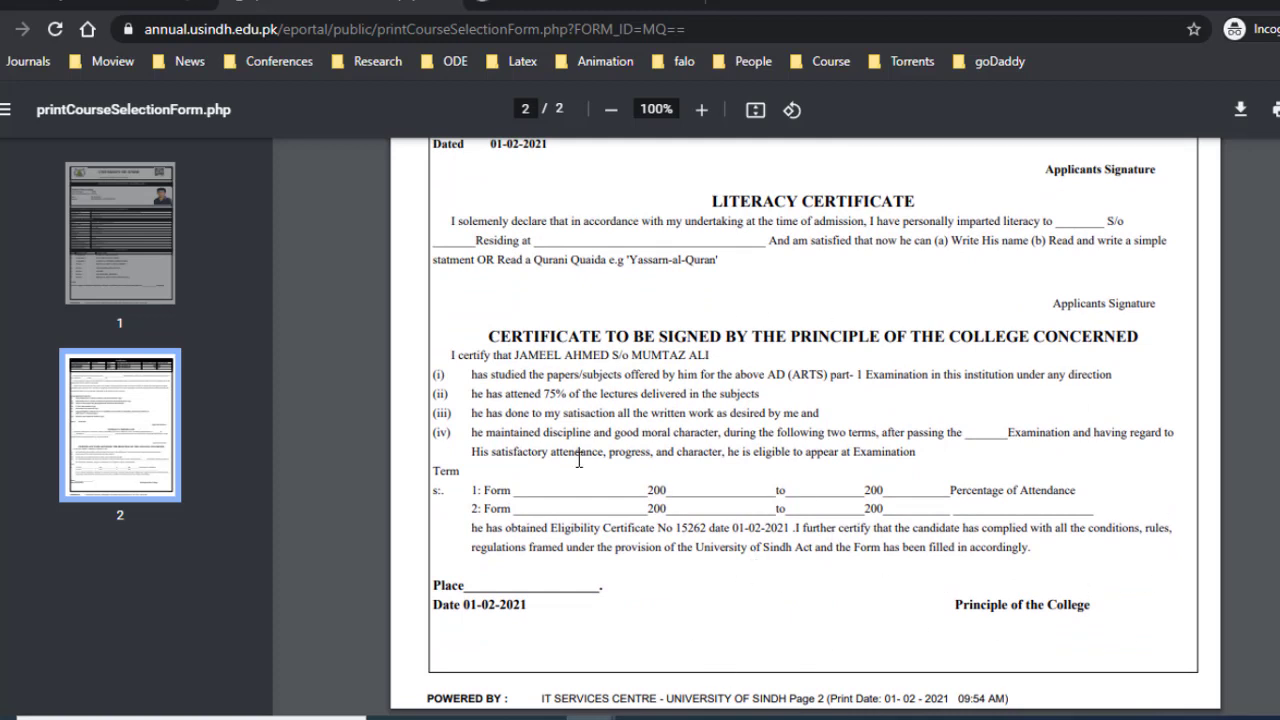
pyautogui.scroll(1, 996, 609)
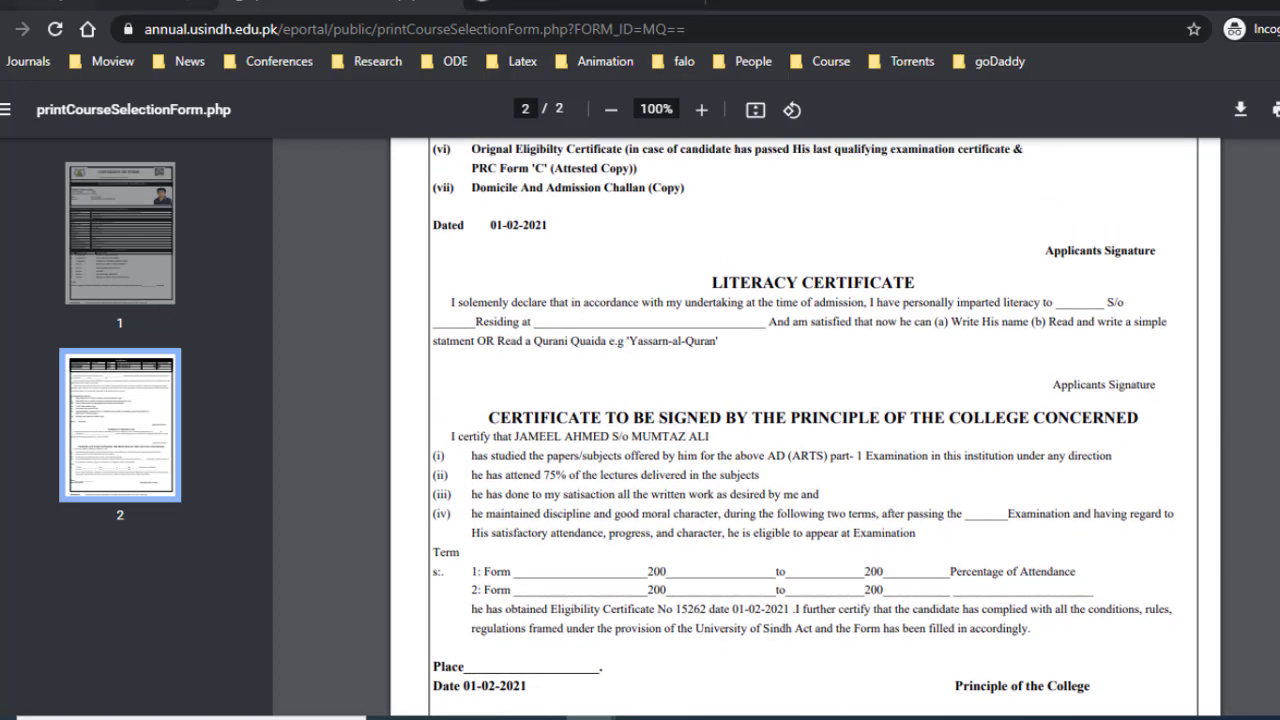
# - Switch to the browser tab with the portal dashboard and look over its available sections
pyautogui.click(500, 5)
pyautogui.click(480, 6)
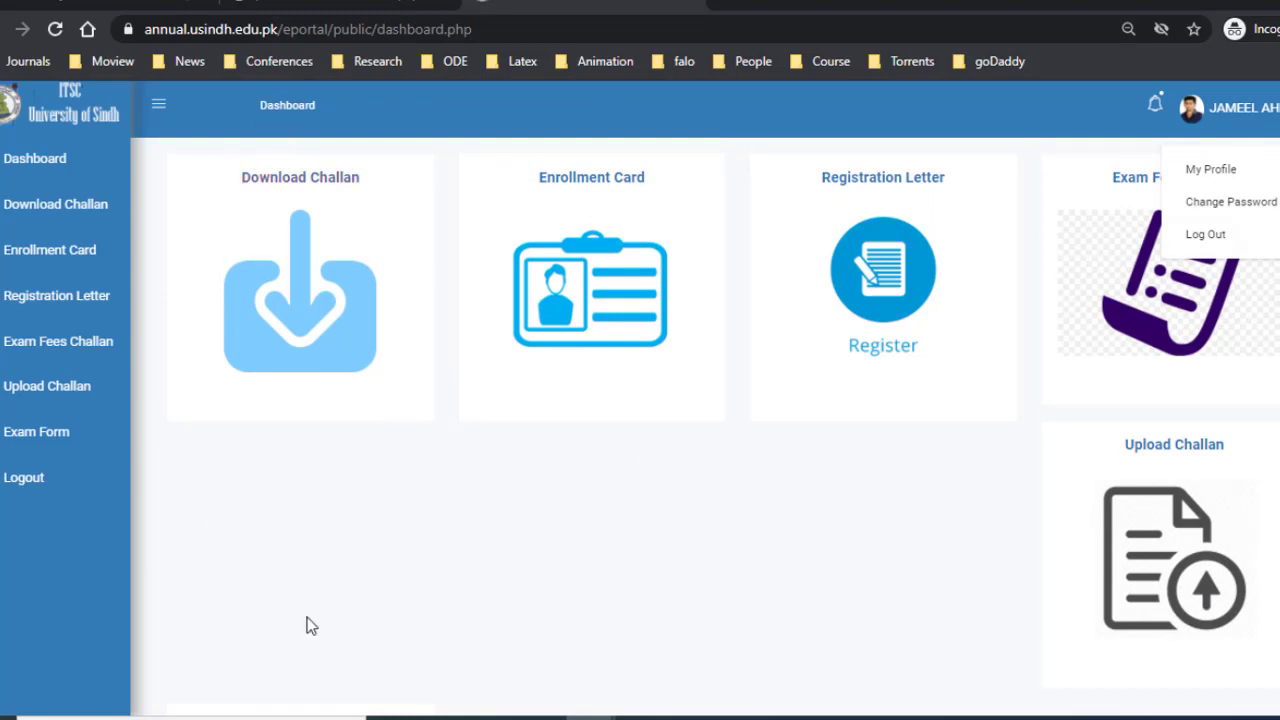
pyautogui.scroll(-1, 303, 650)
pyautogui.scroll(1, 654, 508)
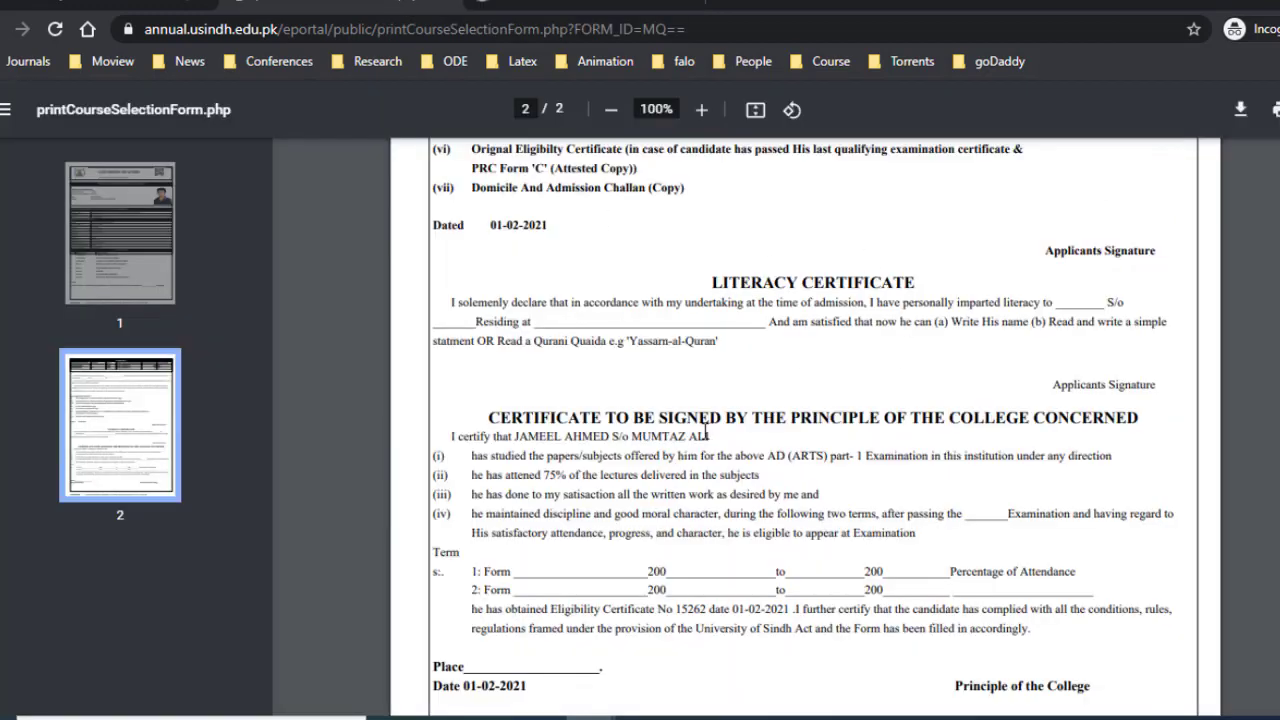
# - Recheck the certificates and qualification table in the generated examination form, and go back to the previous page
pyautogui.scroll(-1, 705, 432)
pyautogui.scroll(1, 640, 390)
pyautogui.scroll(-2, 726, 352)
pyautogui.scroll(1, 600, 335)
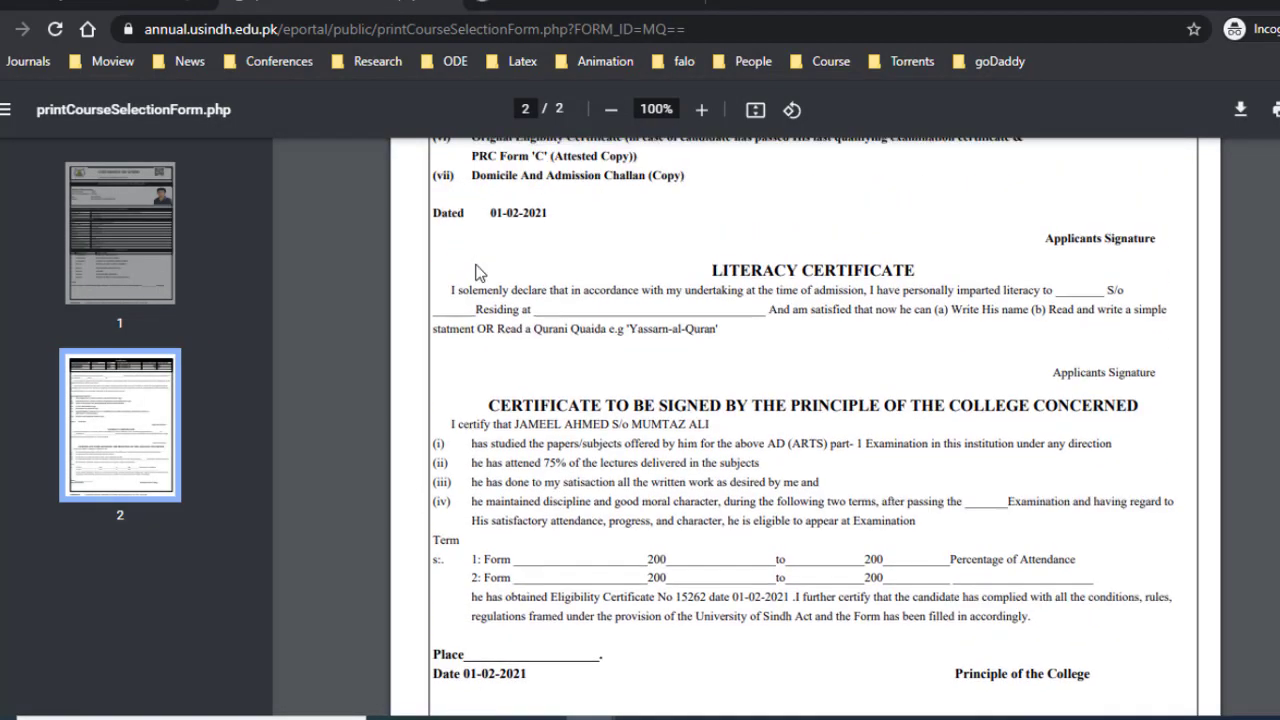
pyautogui.scroll(2, 476, 272)
pyautogui.scroll(-3, 700, 410)
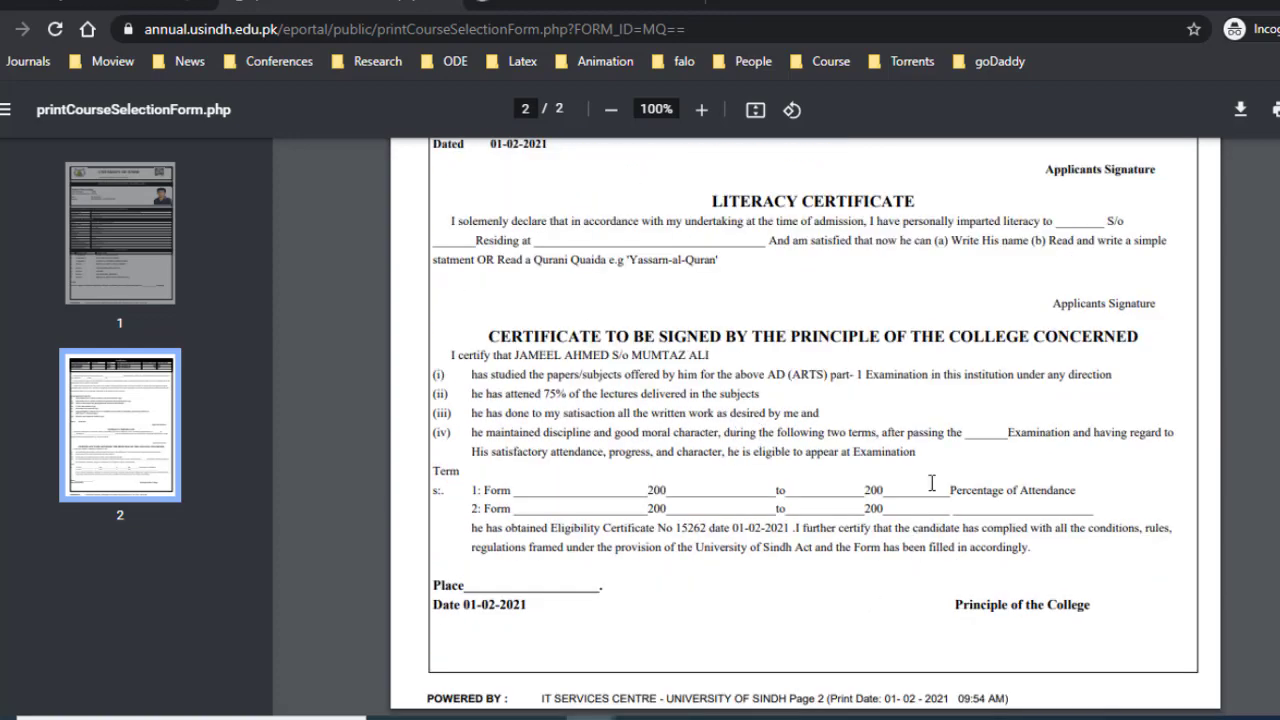
pyautogui.scroll(6, 932, 483)
pyautogui.scroll(3, 740, 297)
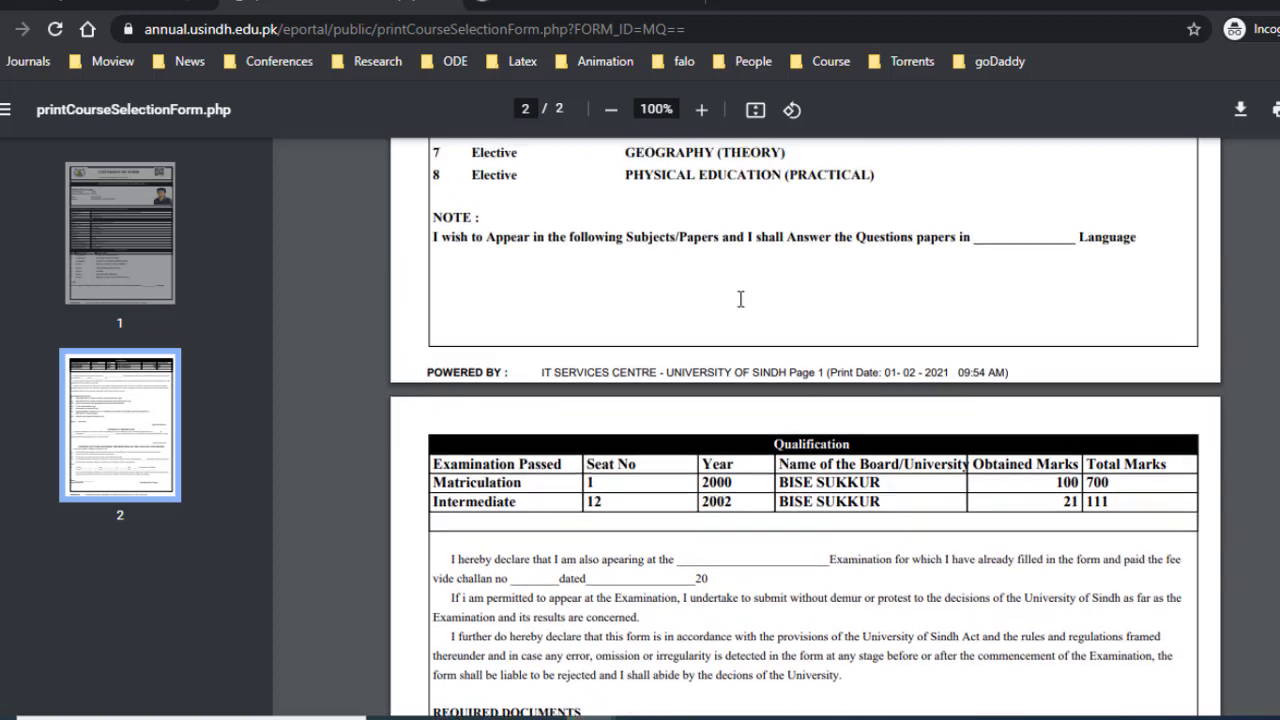
pyautogui.click(1, 30)
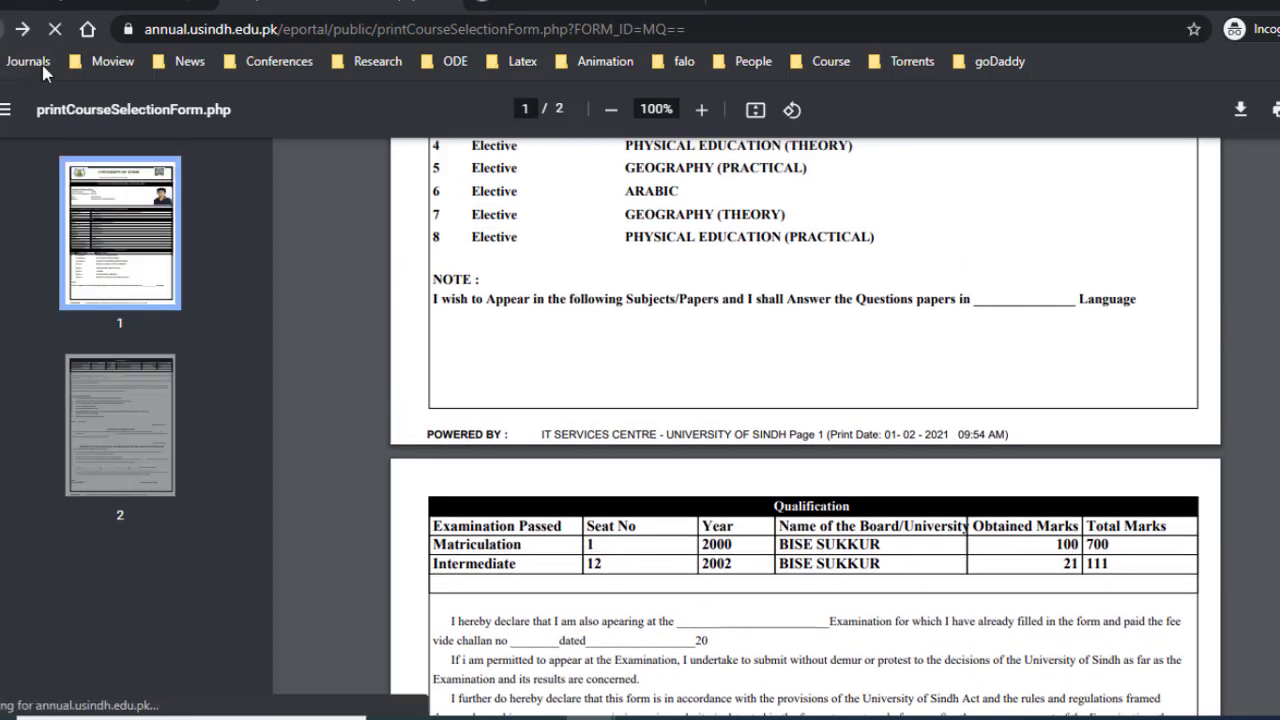